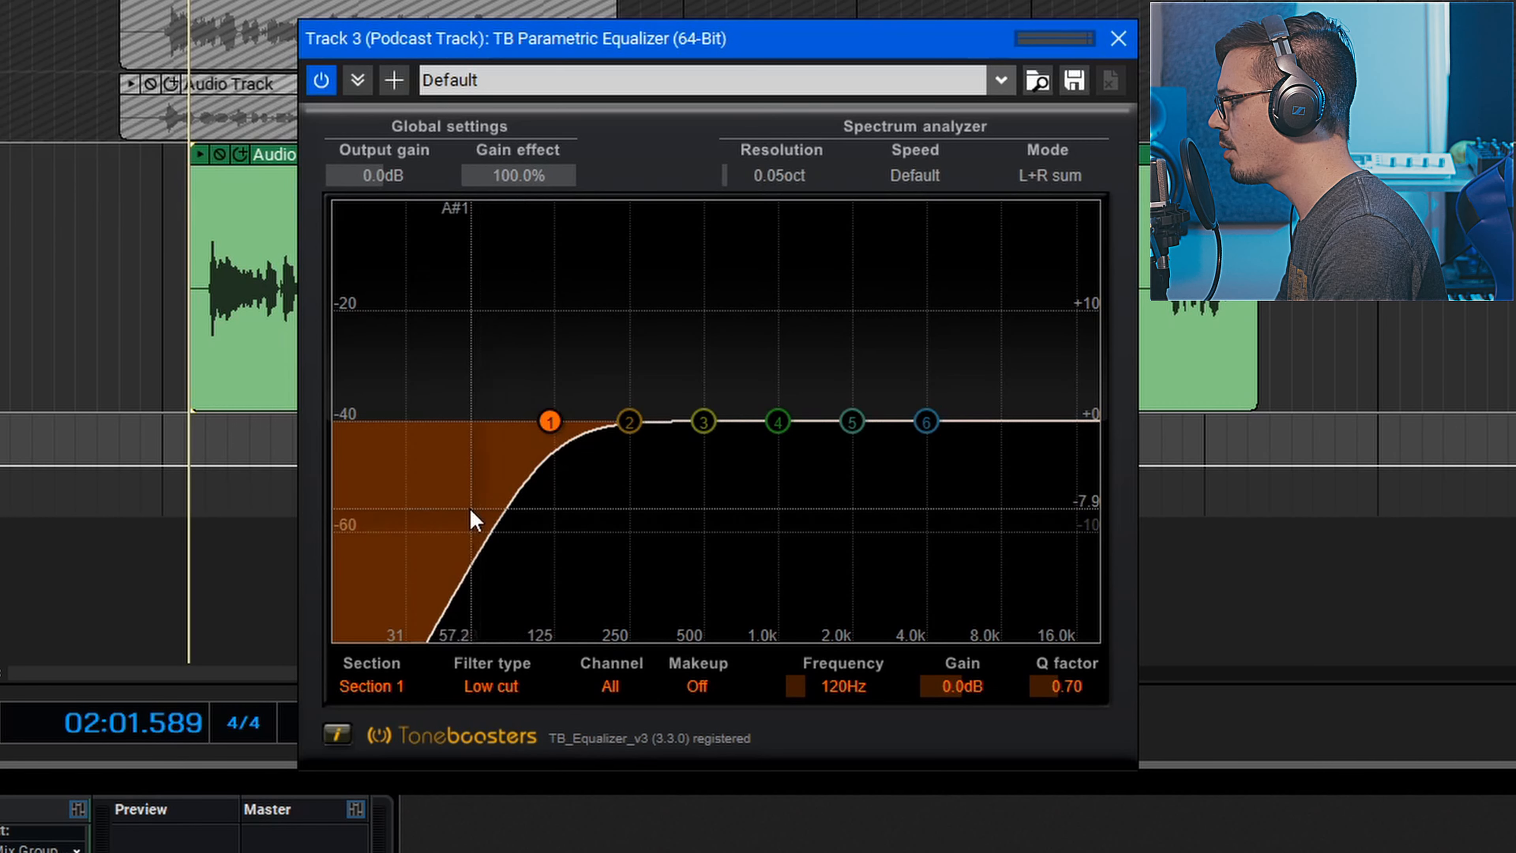
# Step: Lower the section 1 low cut to 80 Hz in the parametric equalizer, auditioning higher and lower cutoffs during playback
pyautogui.moveTo(548, 424); pyautogui.dragTo(536, 427)
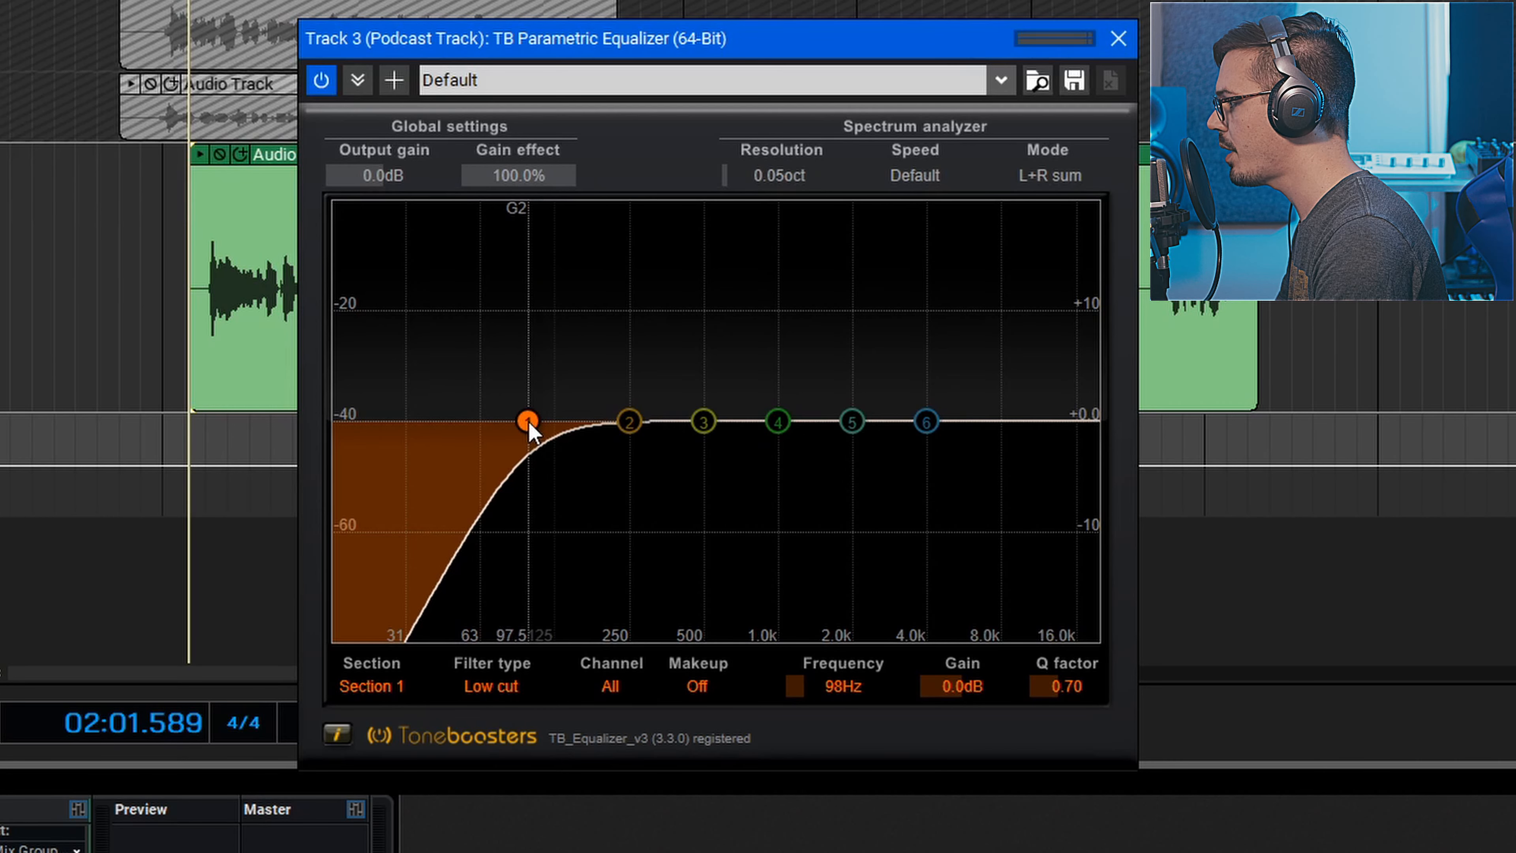
pyautogui.press('space')
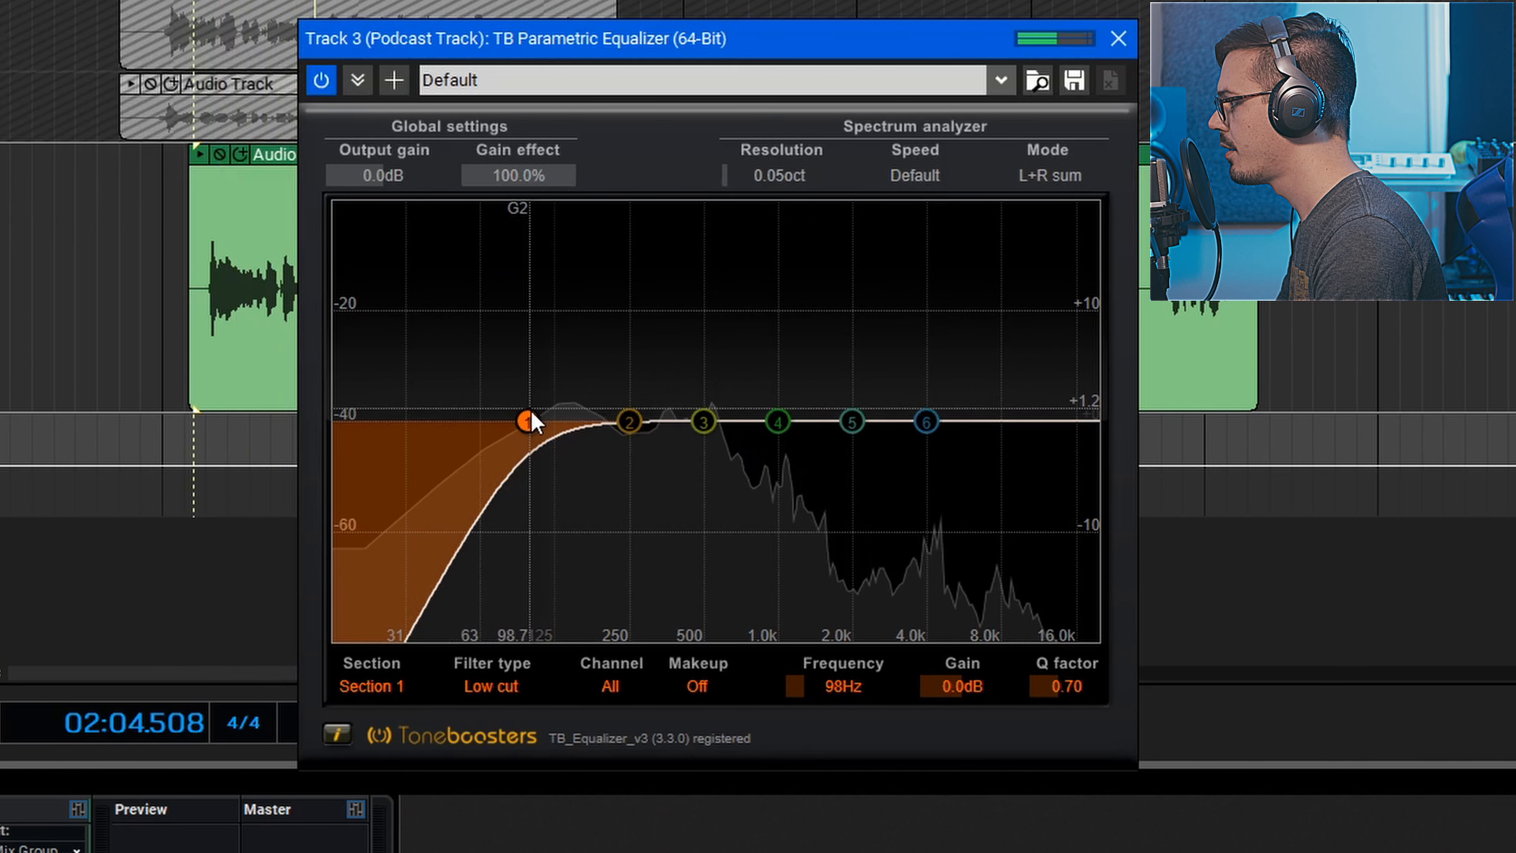
pyautogui.press('space')
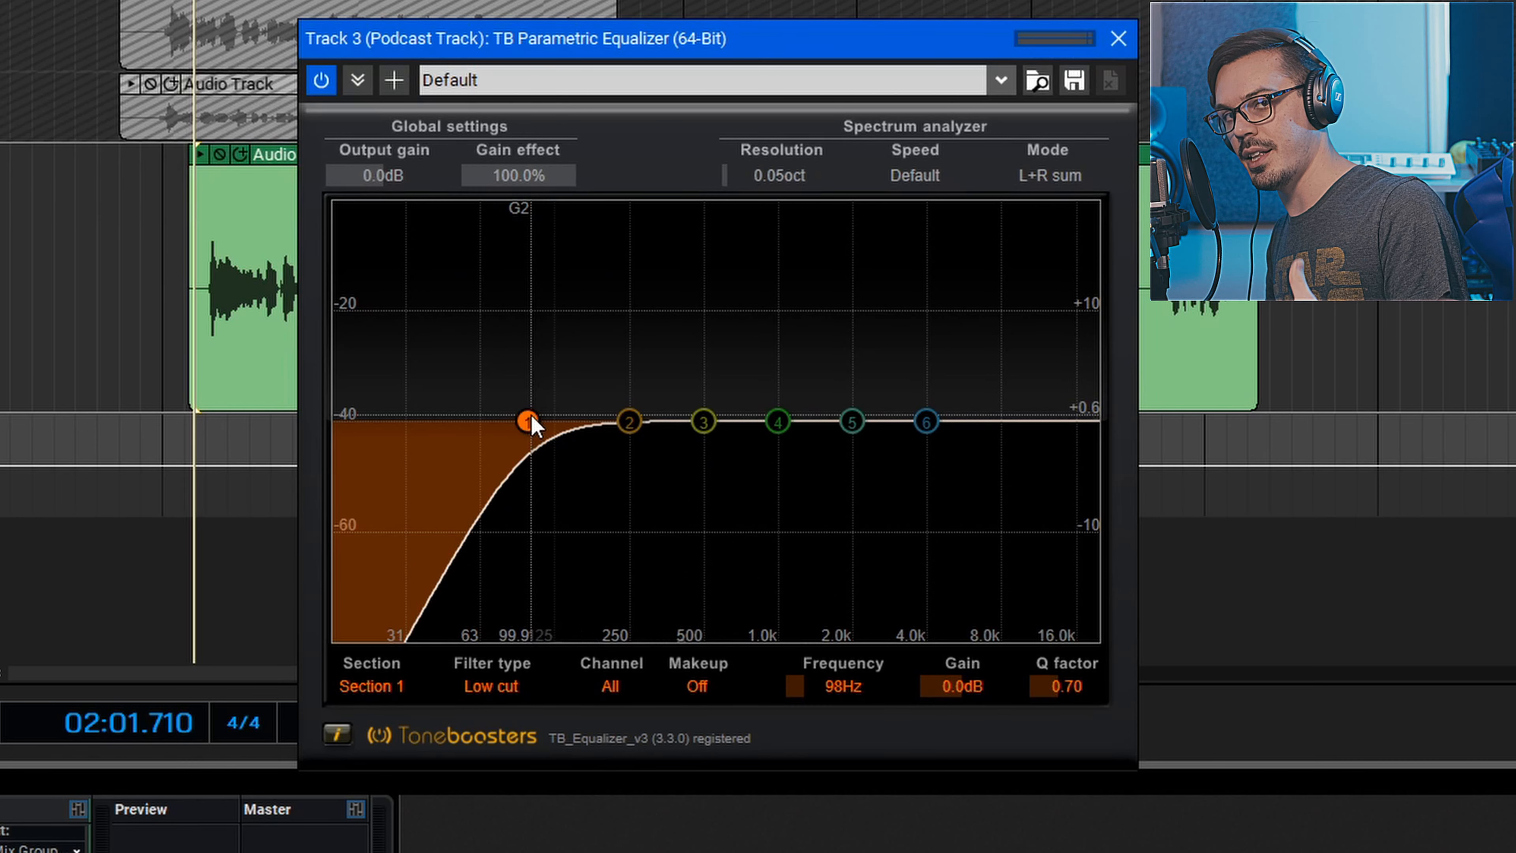
pyautogui.press('space')
pyautogui.moveTo(530, 425); pyautogui.dragTo(601, 423)
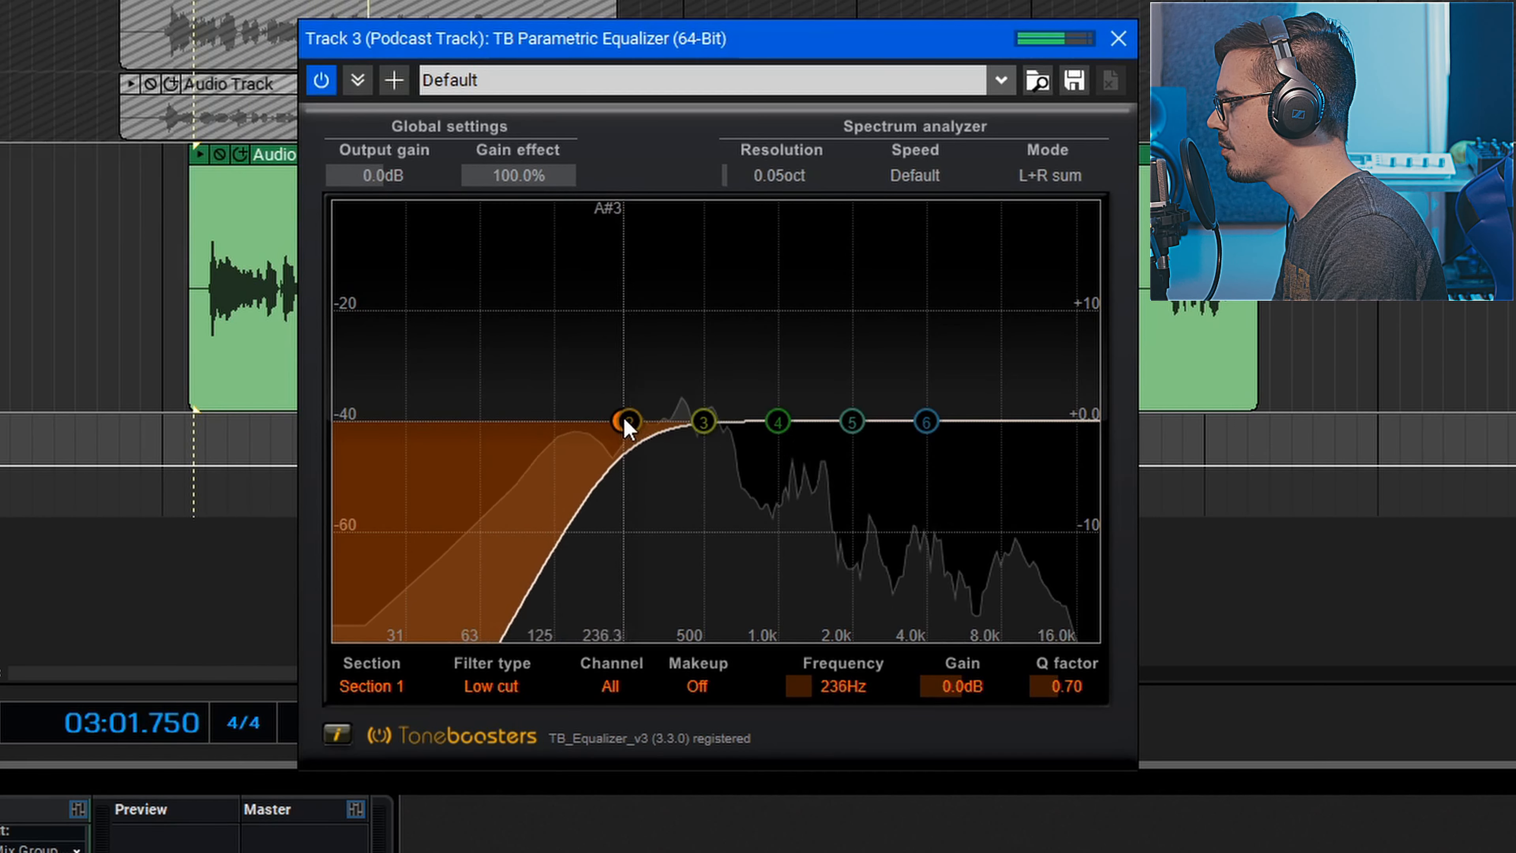
pyautogui.moveTo(628, 426); pyautogui.dragTo(572, 425)
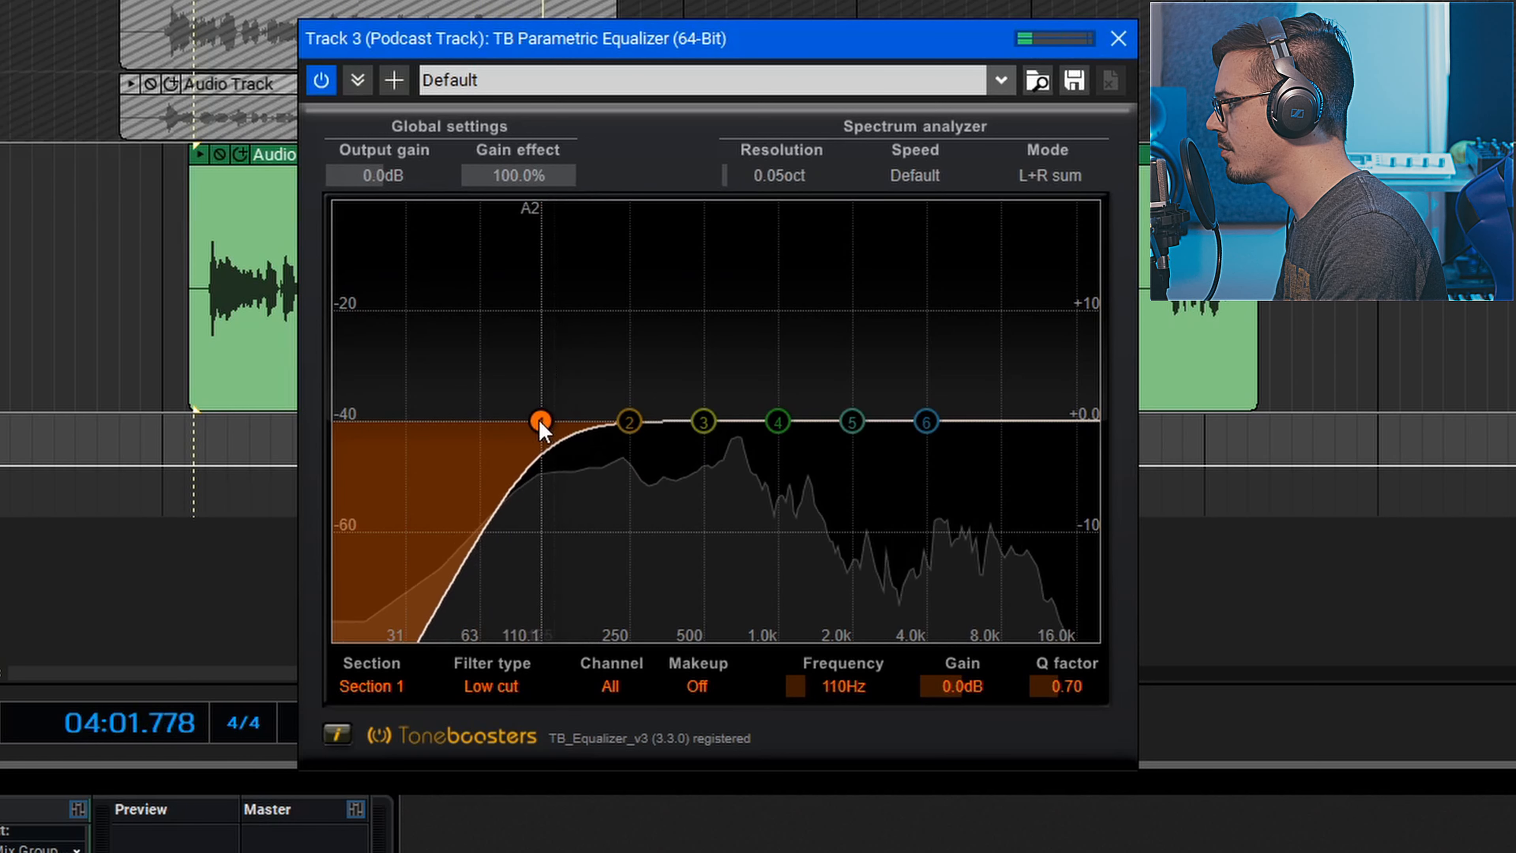
pyautogui.moveTo(538, 425); pyautogui.dragTo(507, 424)
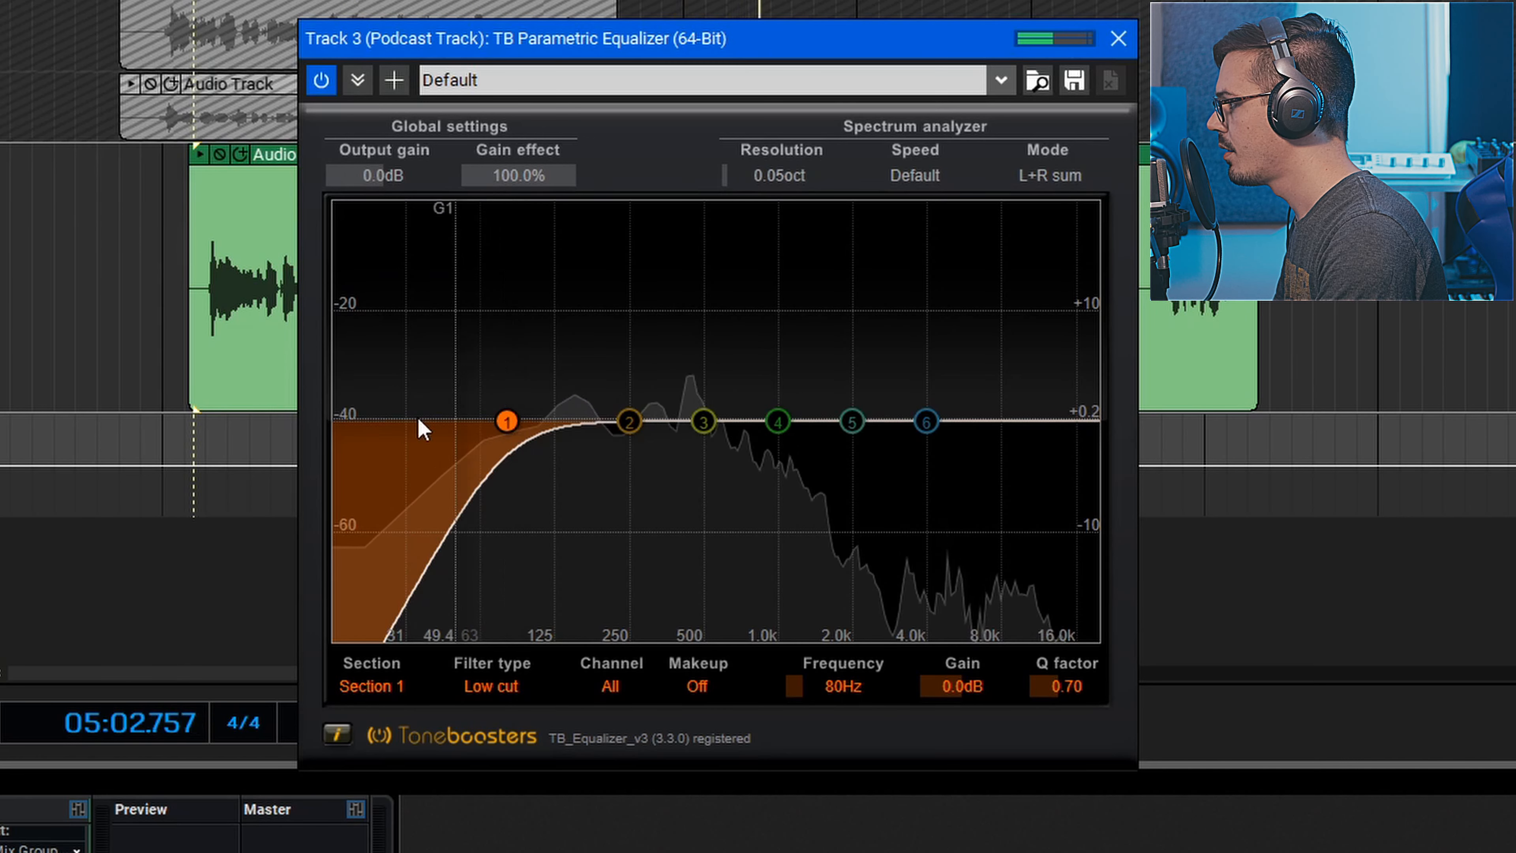
pyautogui.click(151, 349)
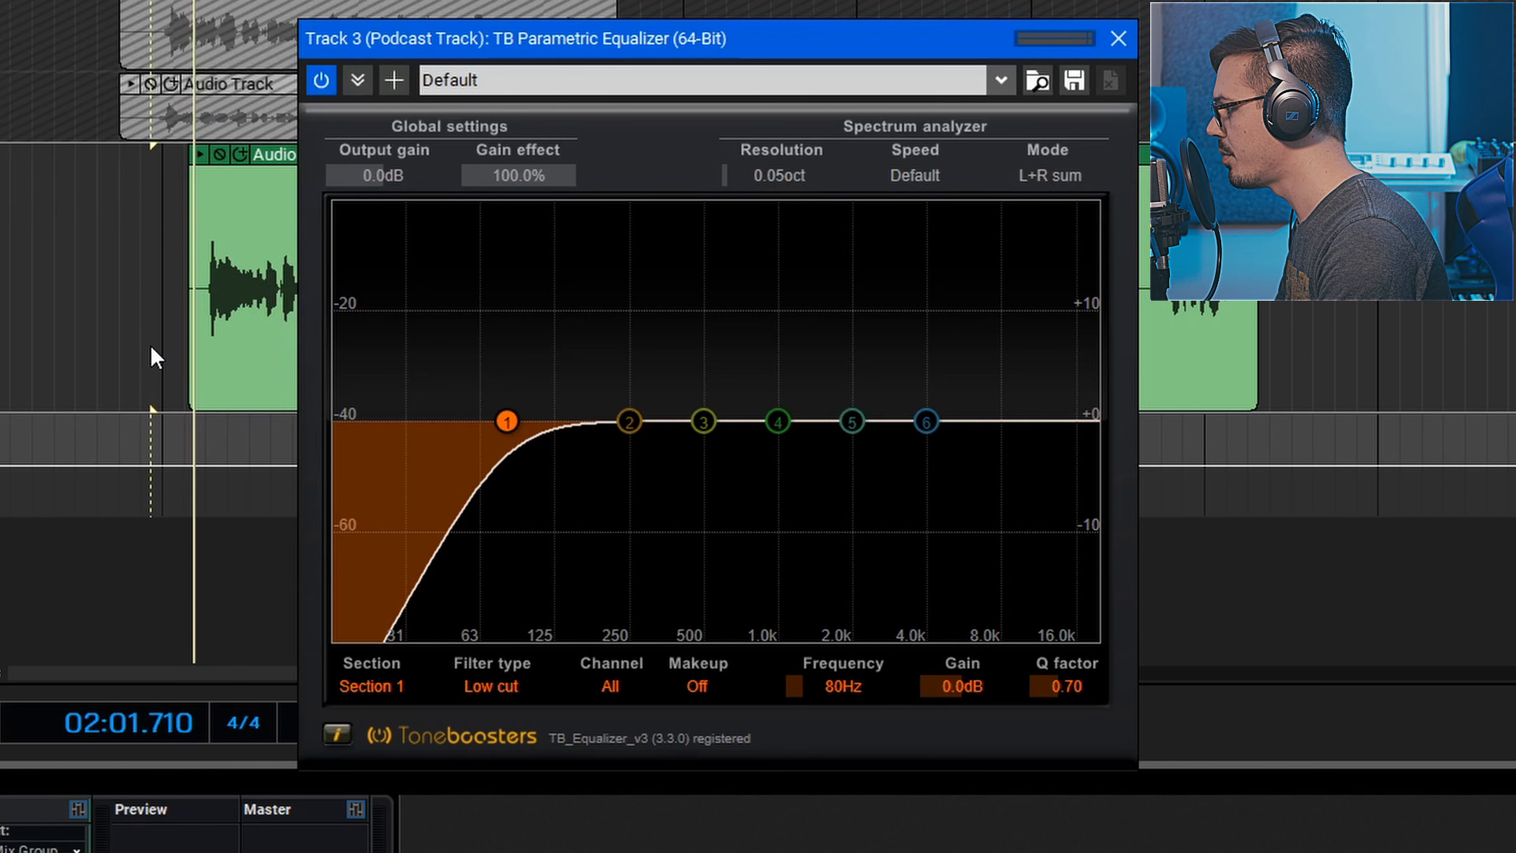
# Step: Raise the section 6 high shelf to a 3.9 dB boost at about 3405 Hz and audition it during playback
pyautogui.moveTo(926, 422); pyautogui.dragTo(911, 381)
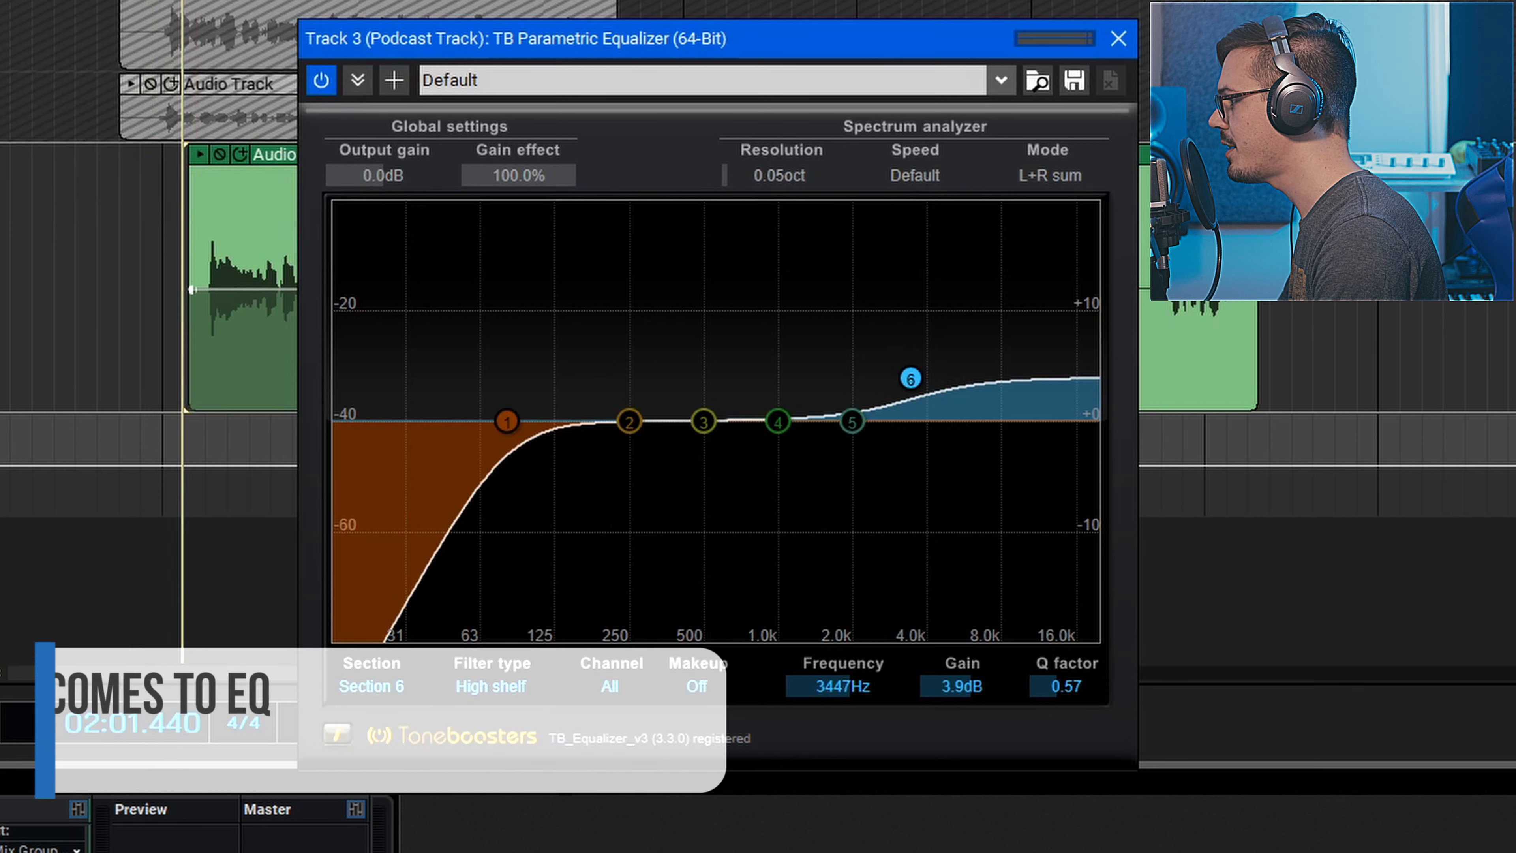
pyautogui.press('space')
pyautogui.moveTo(912, 378)
pyautogui.mouseDown()
pyautogui.moveTo(908, 351)
pyautogui.moveTo(913, 387)
pyautogui.mouseUp()
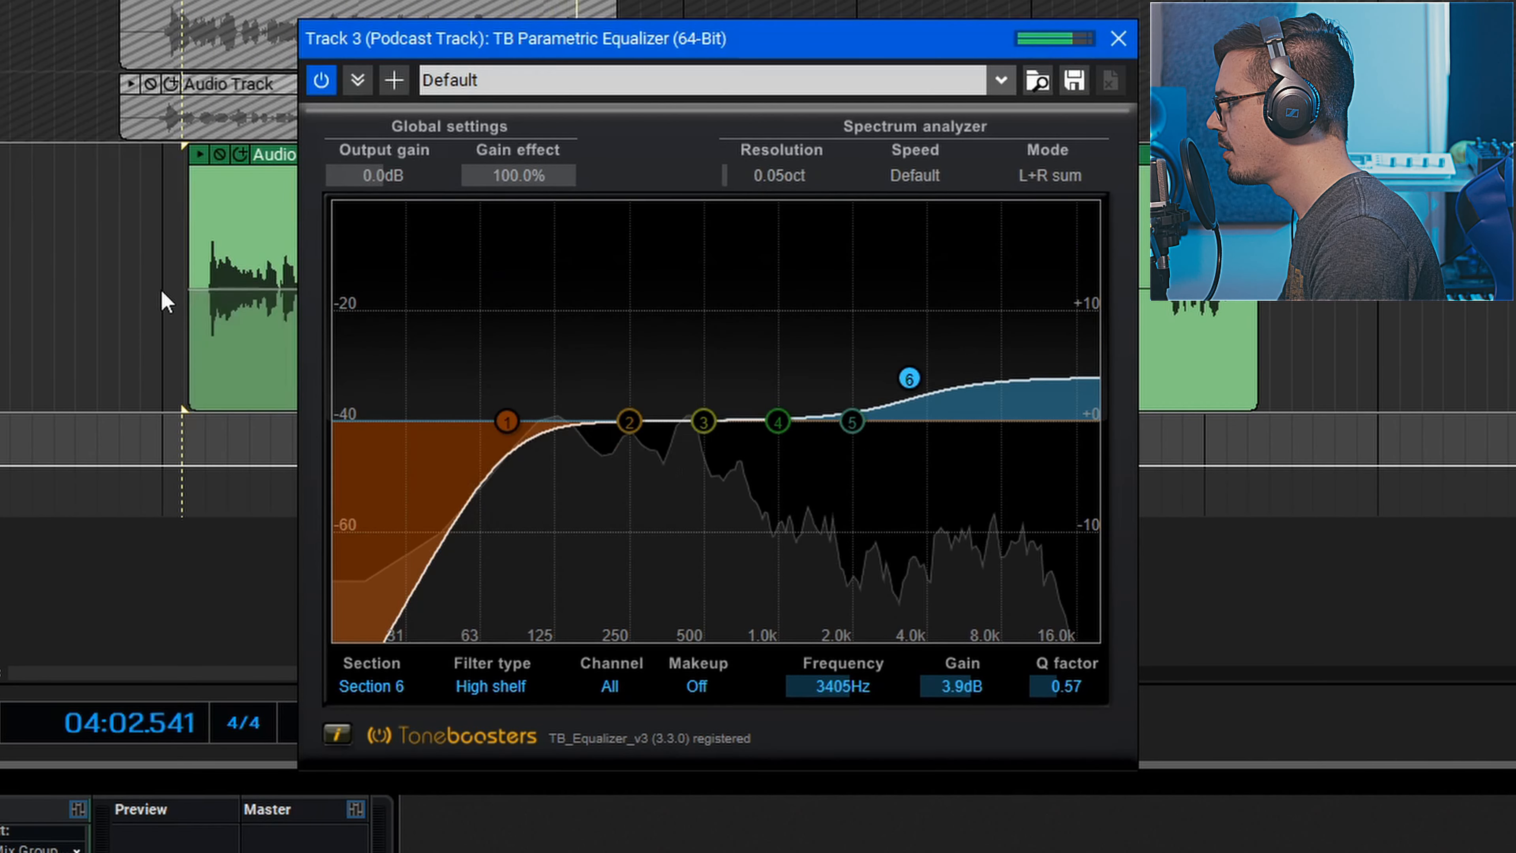
pyautogui.press('space')
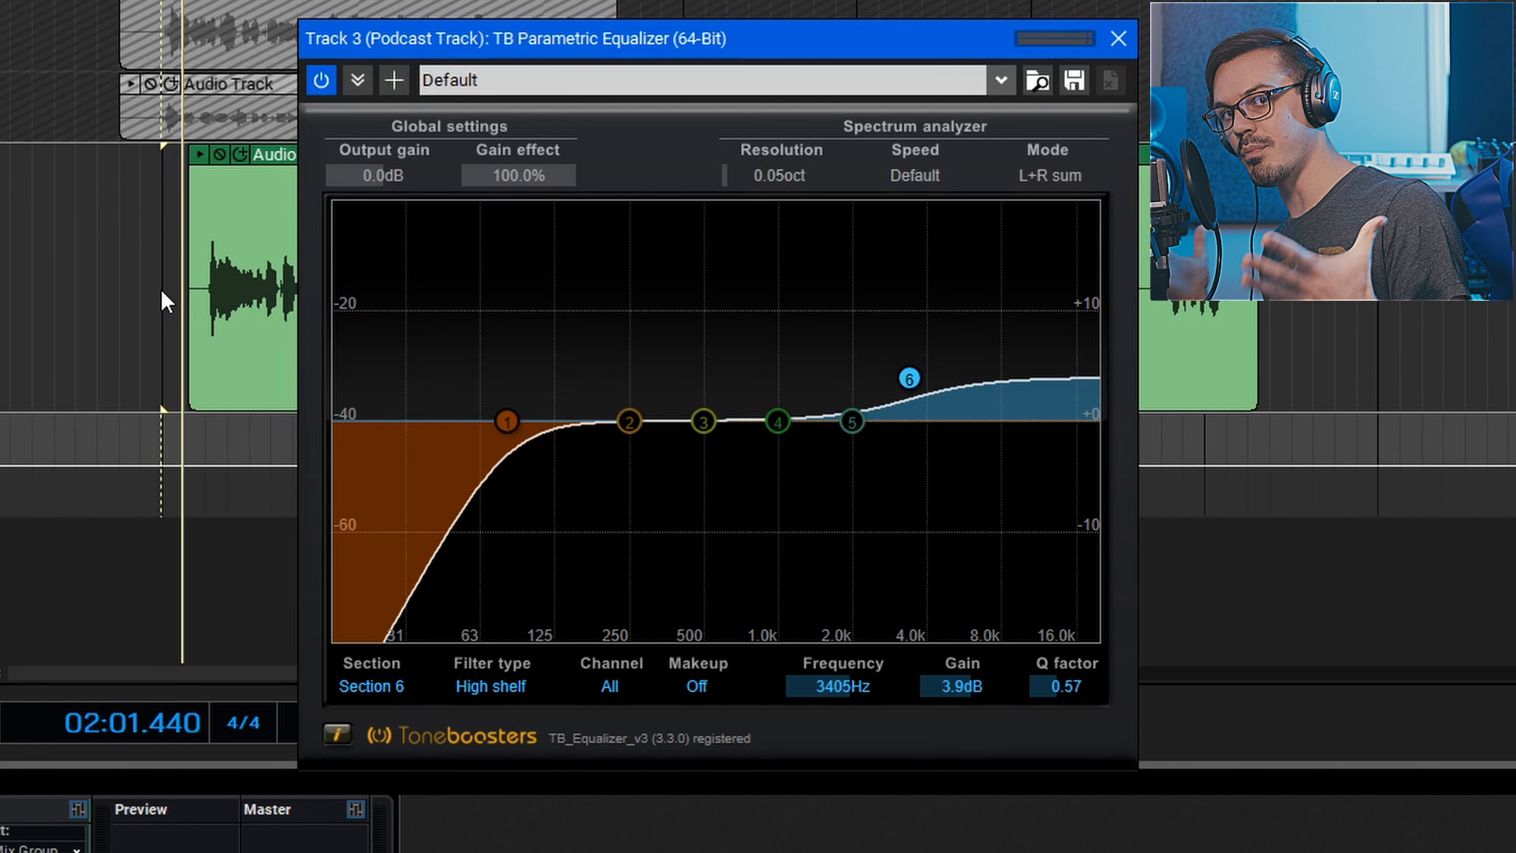
# Step: Set section 2 to a Q factor of 2.41, sweep it as a boost during playback, and turn it into a cut just above 1 kHz
pyautogui.moveTo(629, 422); pyautogui.dragTo(648, 327)
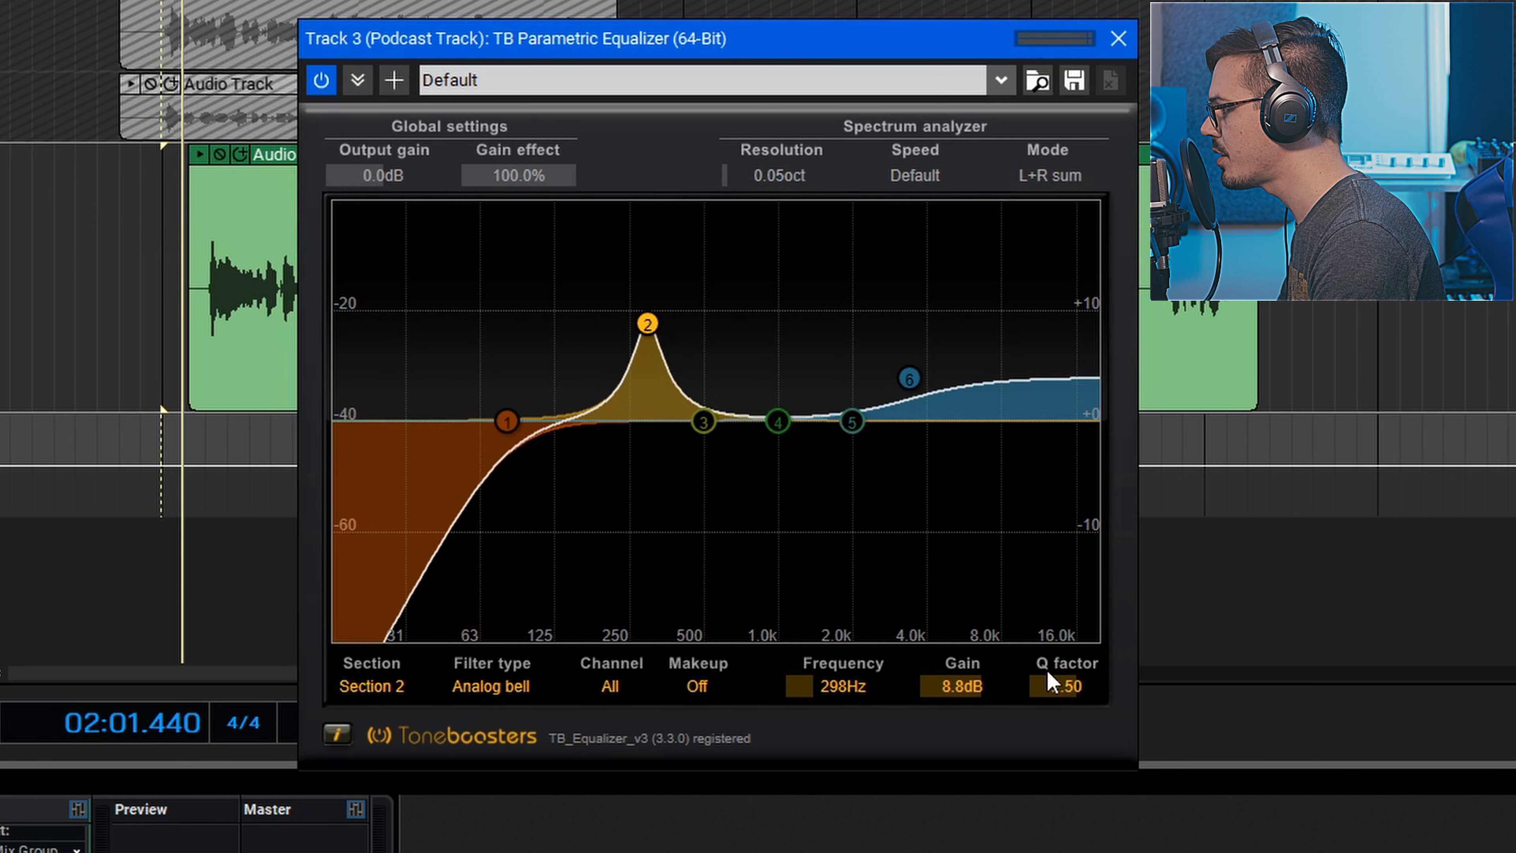
pyautogui.moveTo(1061, 686); pyautogui.dragTo(1063, 687)
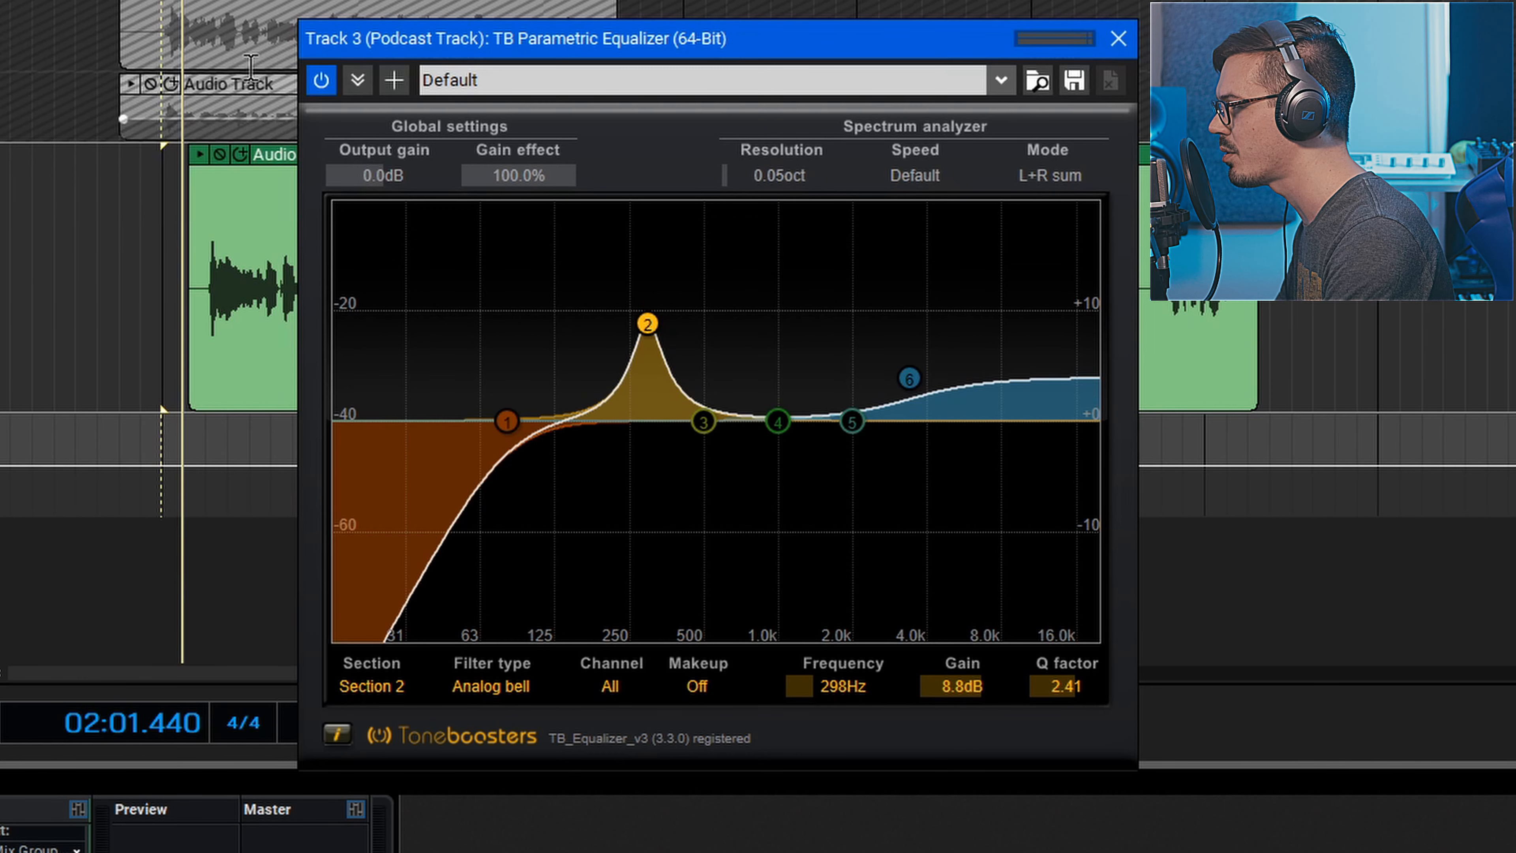
pyautogui.press('space')
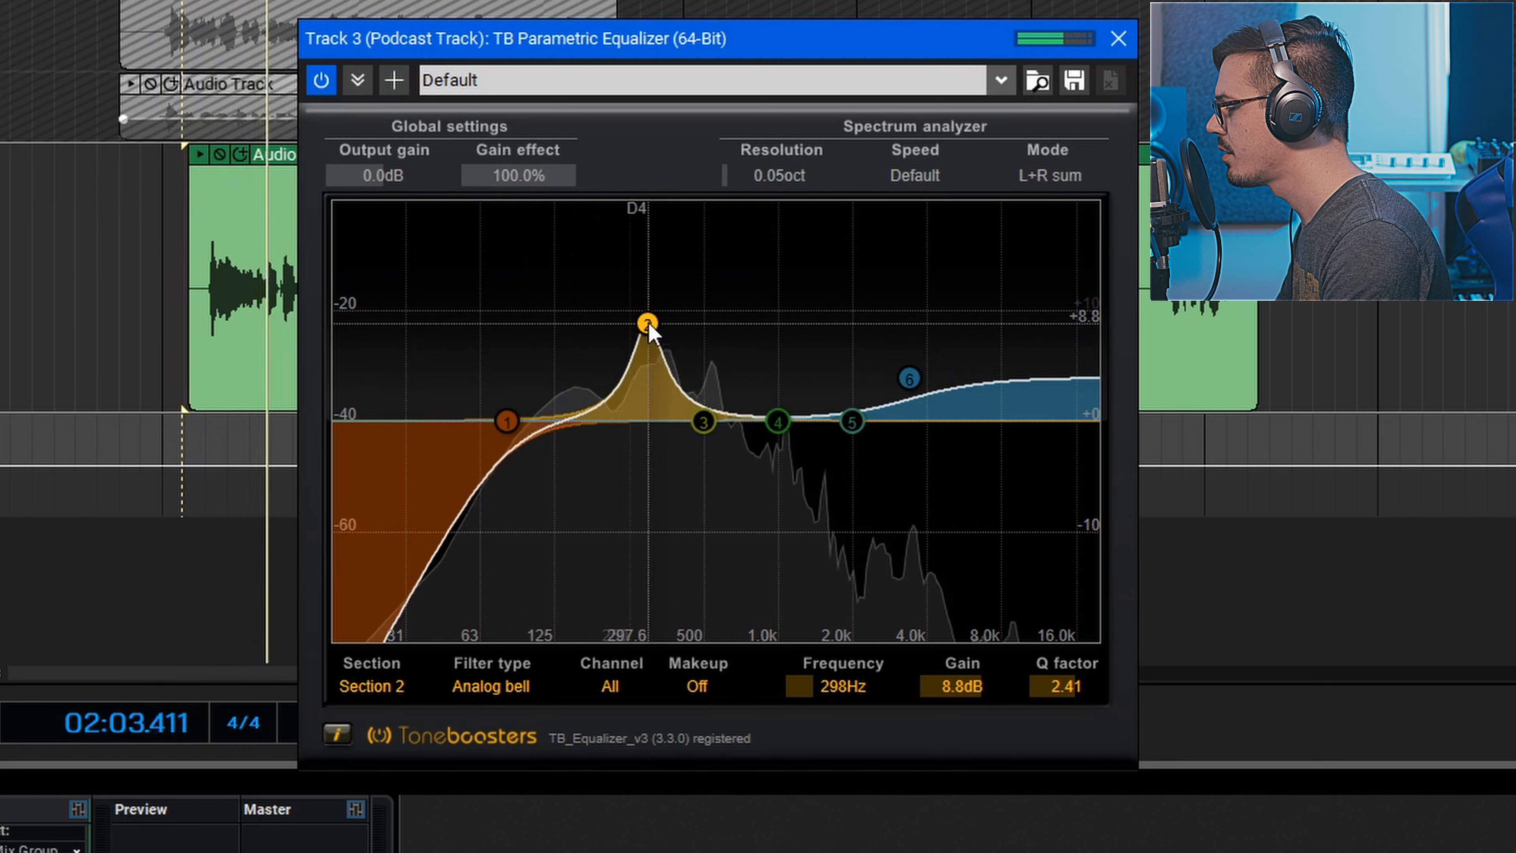
pyautogui.moveTo(647, 324); pyautogui.dragTo(798, 325)
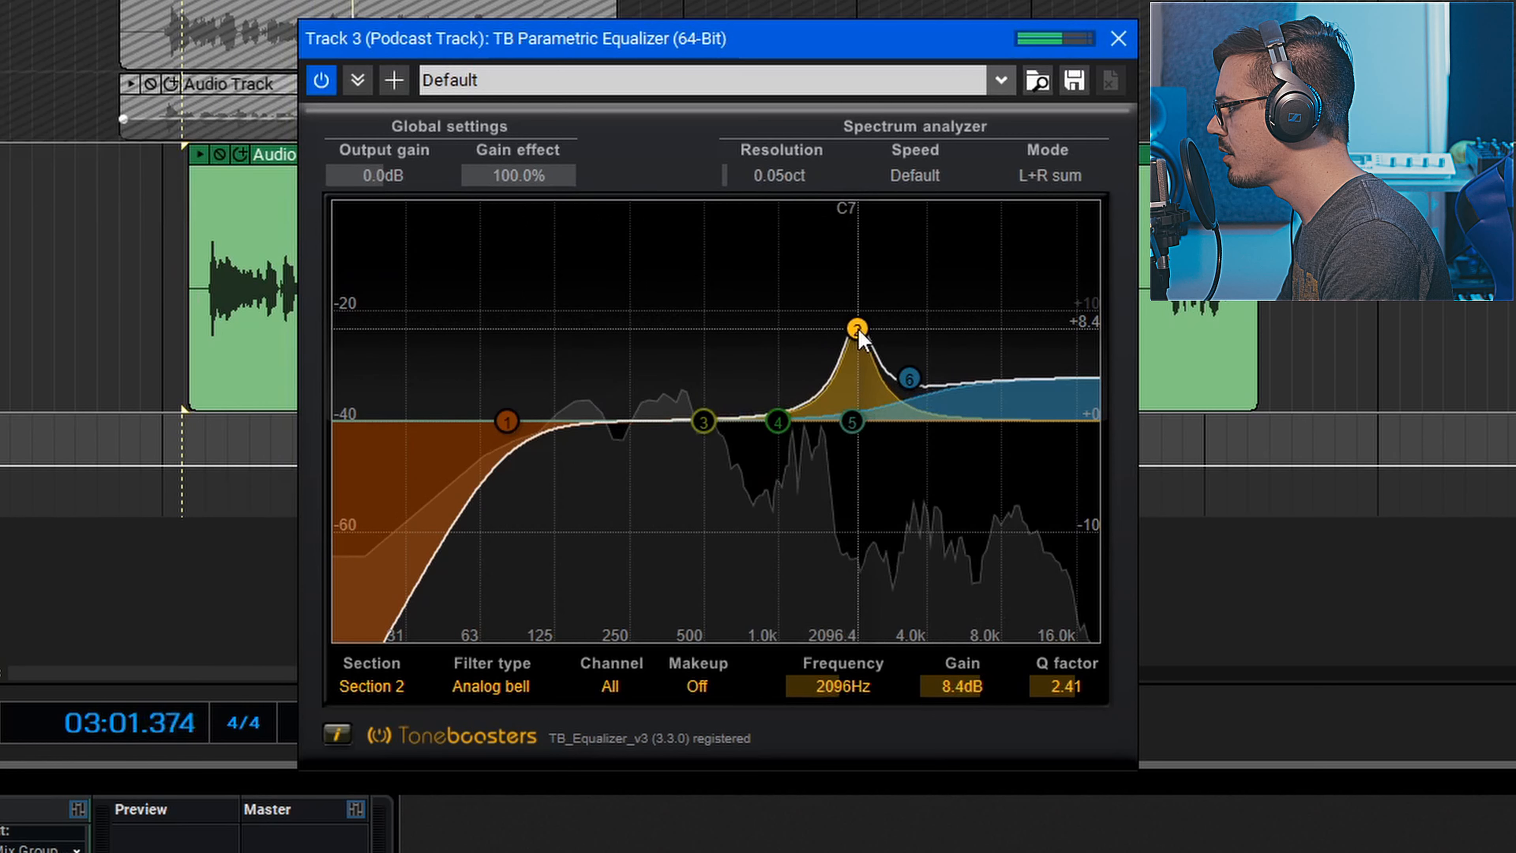
pyautogui.moveTo(857, 329); pyautogui.dragTo(790, 480)
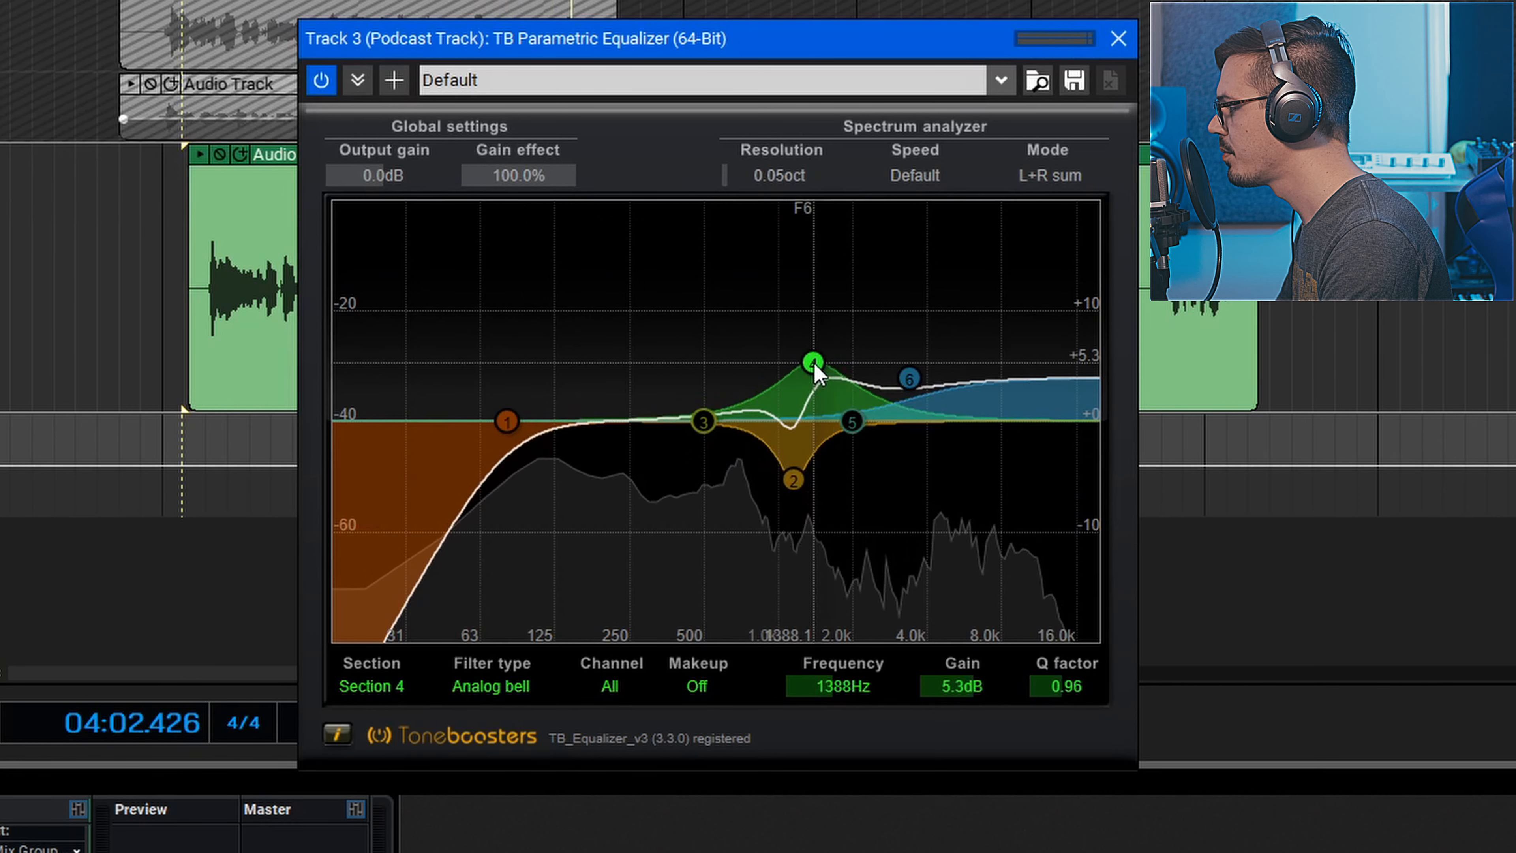
# Step: Sweep two more bells and cut both by 3.6 dB: section 4 at 2771 Hz with Q 2.73, section 3 at 393 Hz with Q 1.08
pyautogui.scroll(3, 817, 372)
pyautogui.moveTo(817, 371); pyautogui.dragTo(904, 362)
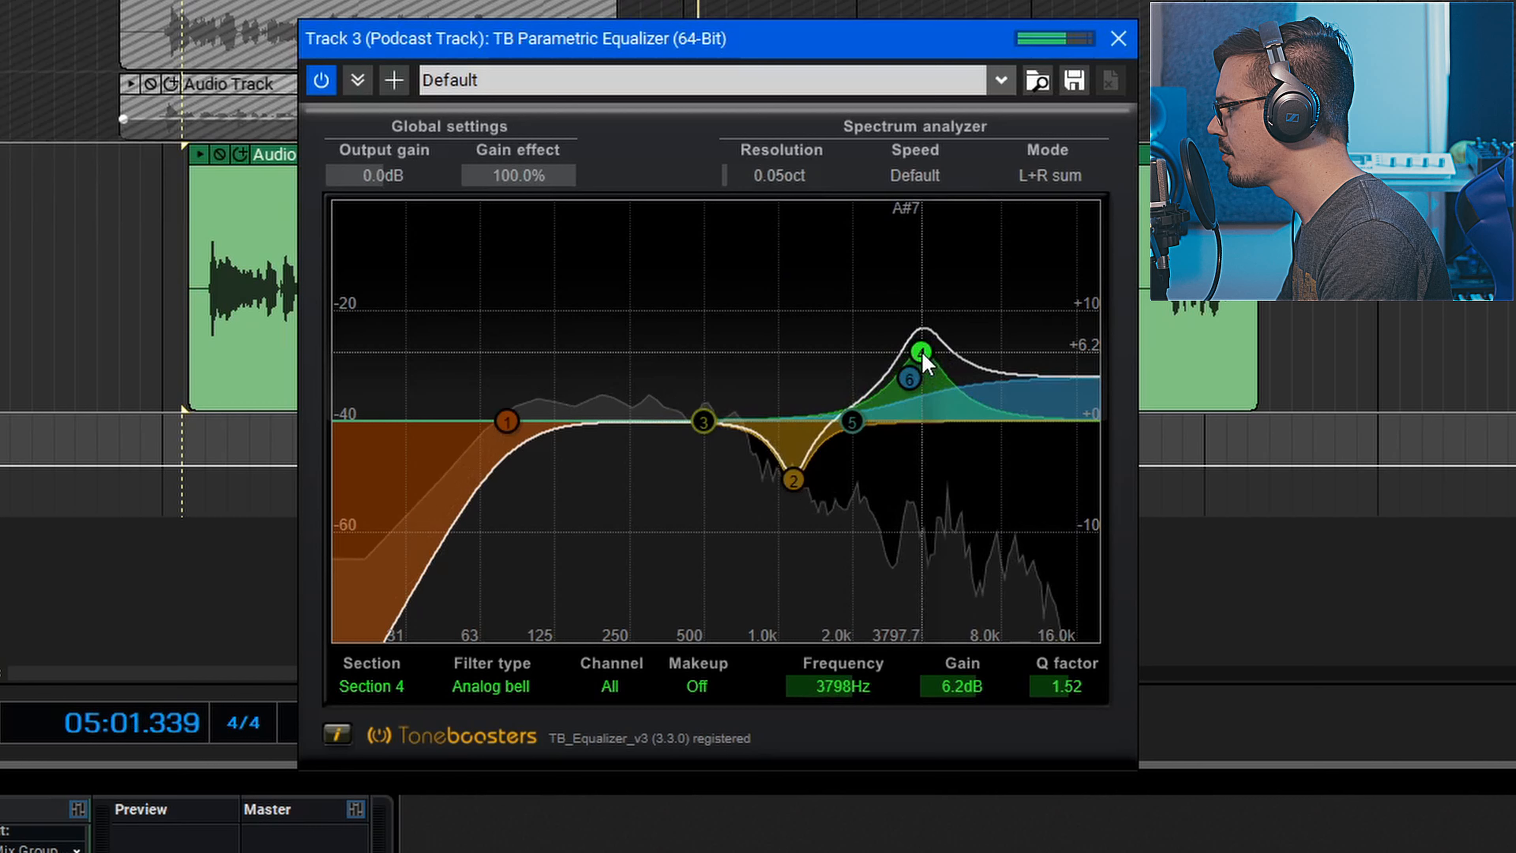
pyautogui.scroll(3, 923, 362)
pyautogui.moveTo(920, 352); pyautogui.dragTo(893, 454)
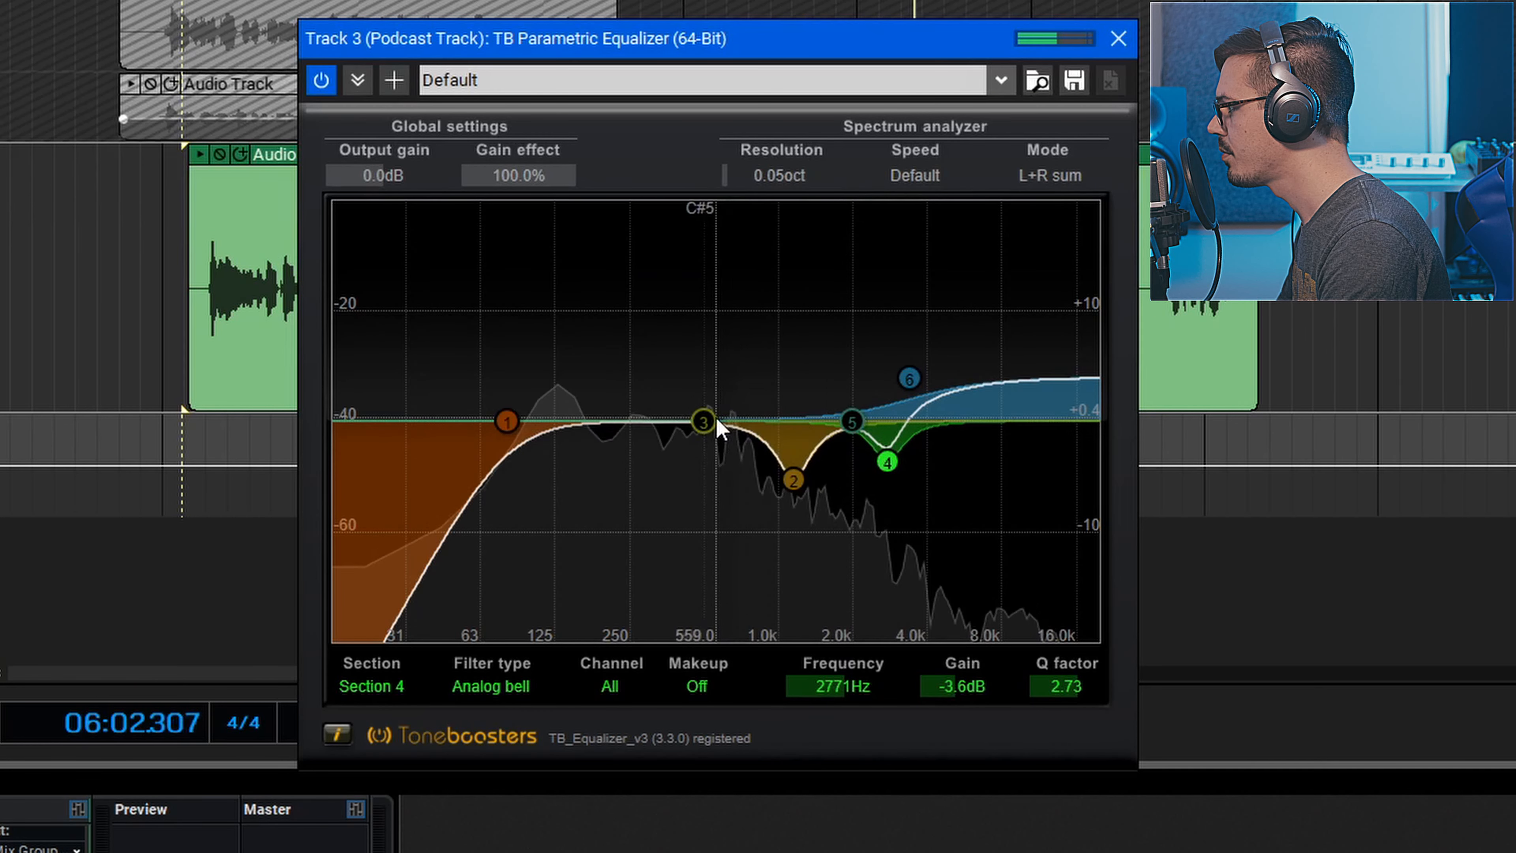
pyautogui.moveTo(717, 421); pyautogui.dragTo(702, 343)
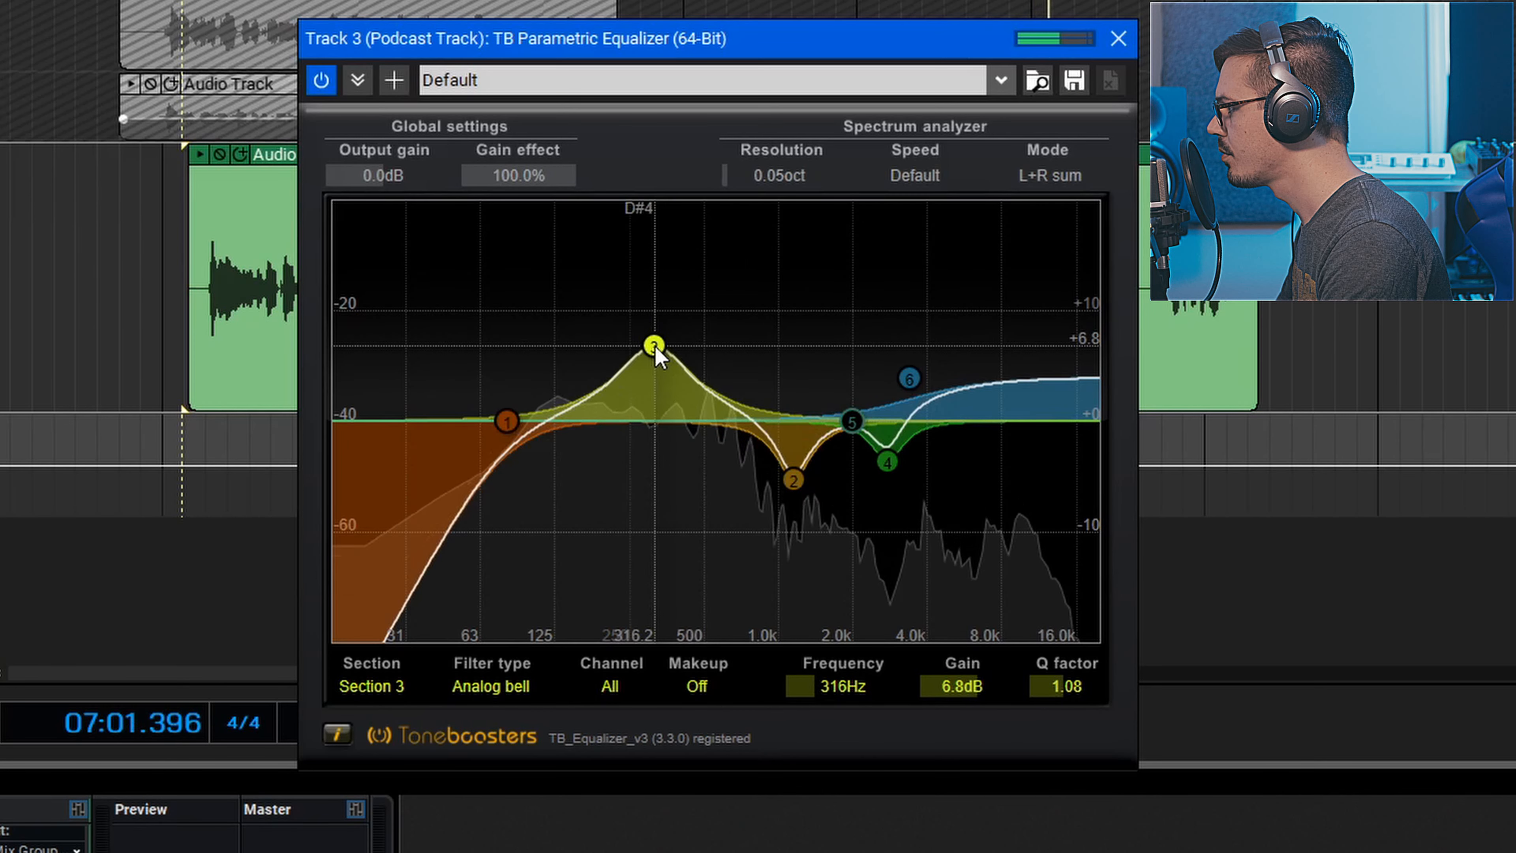
pyautogui.moveTo(654, 344); pyautogui.dragTo(678, 460)
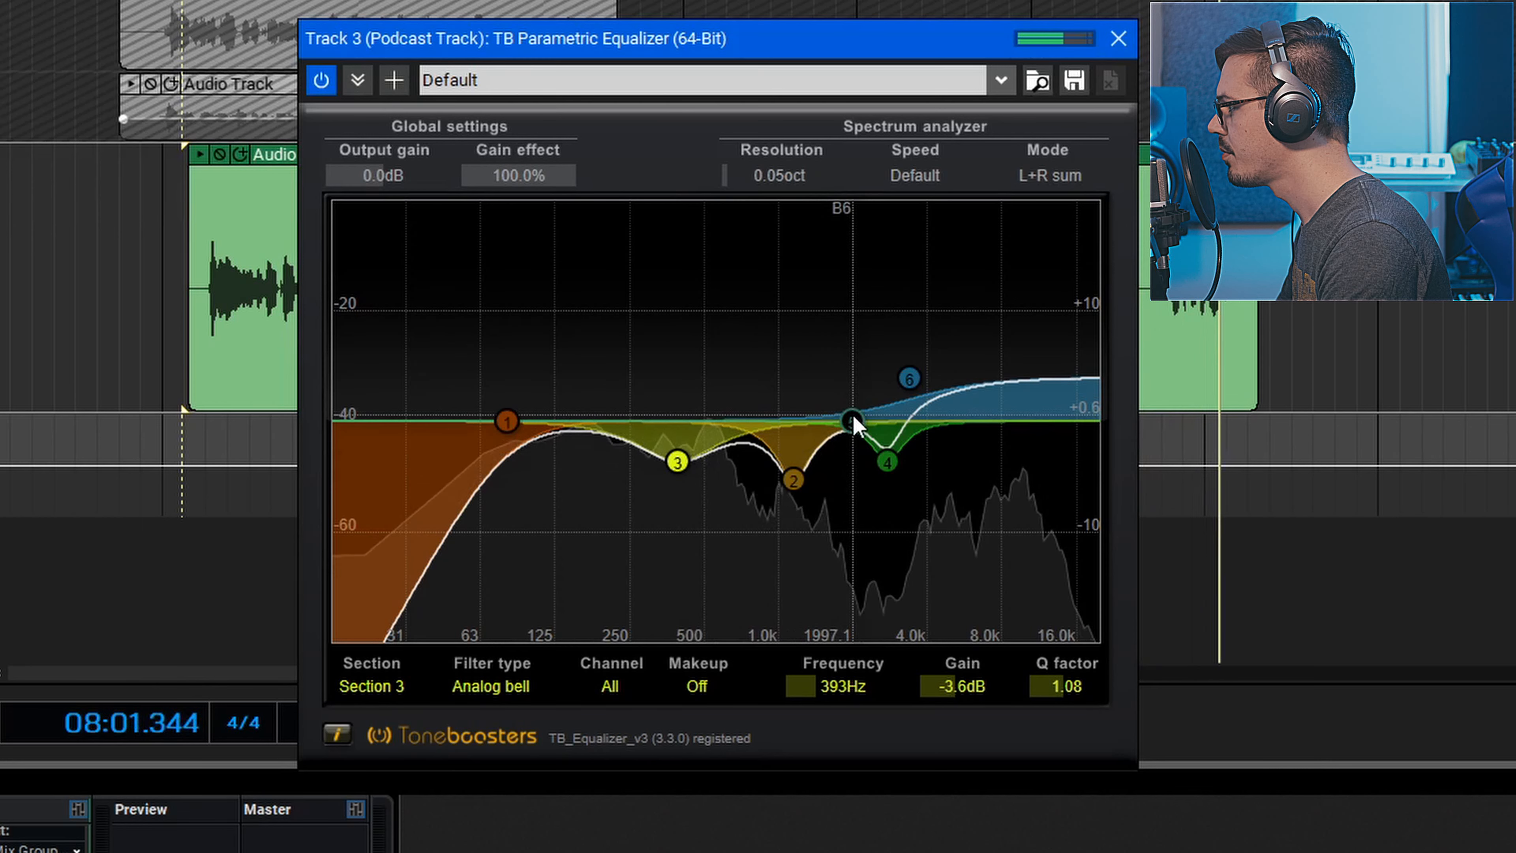
# Step: Boost section 5 by about 4.2 dB at 121 Hz with a Q factor of 0.66, auditioning the low end during playback
pyautogui.moveTo(852, 421); pyautogui.dragTo(552, 378)
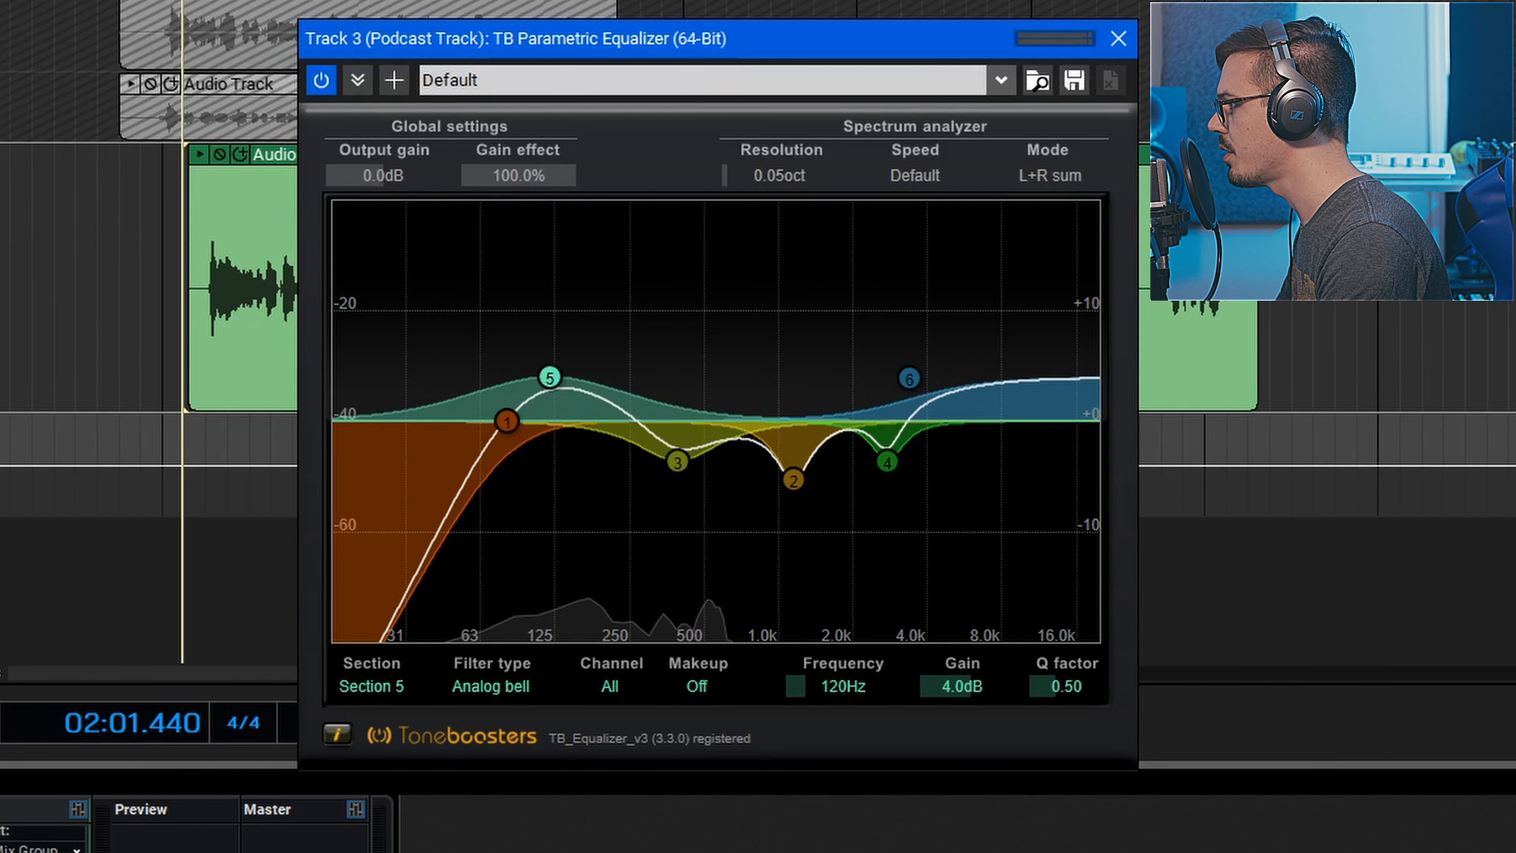
pyautogui.press('space')
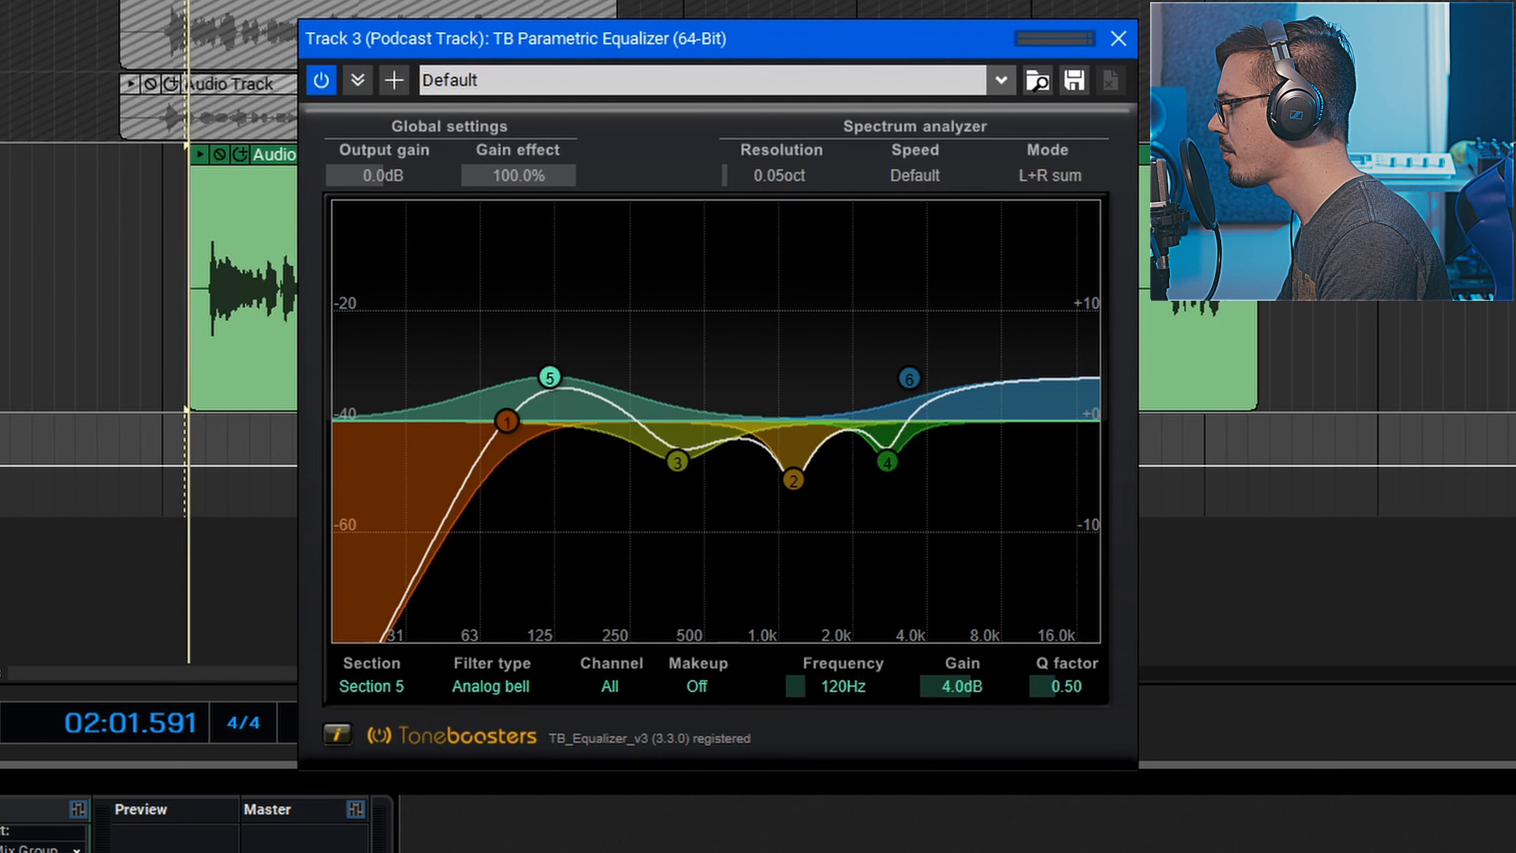
pyautogui.moveTo(550, 377); pyautogui.dragTo(543, 367)
pyautogui.scroll(3, 542, 367)
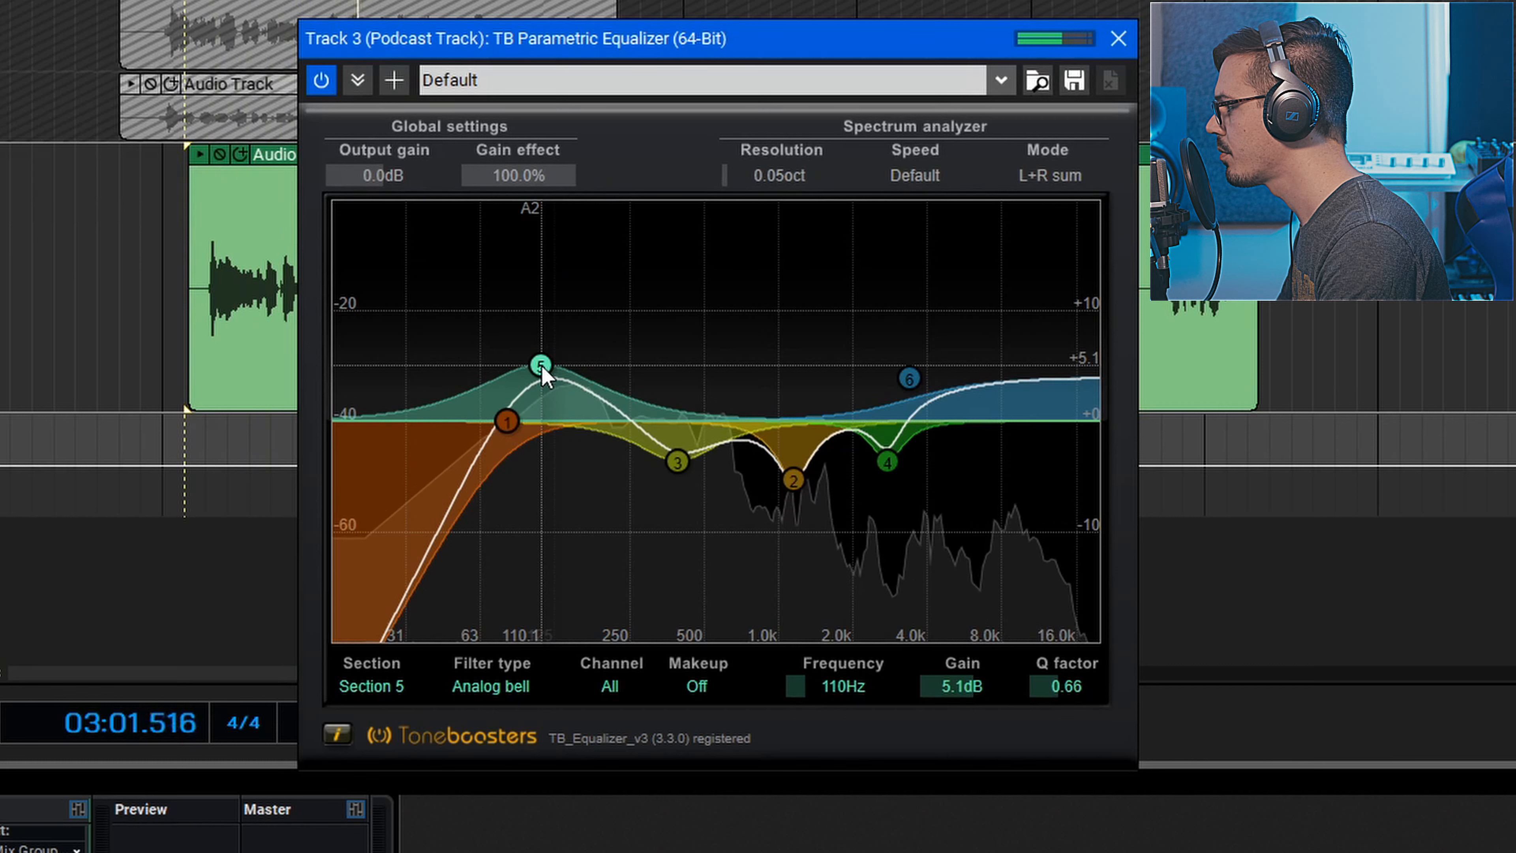
pyautogui.moveTo(543, 368); pyautogui.dragTo(553, 377)
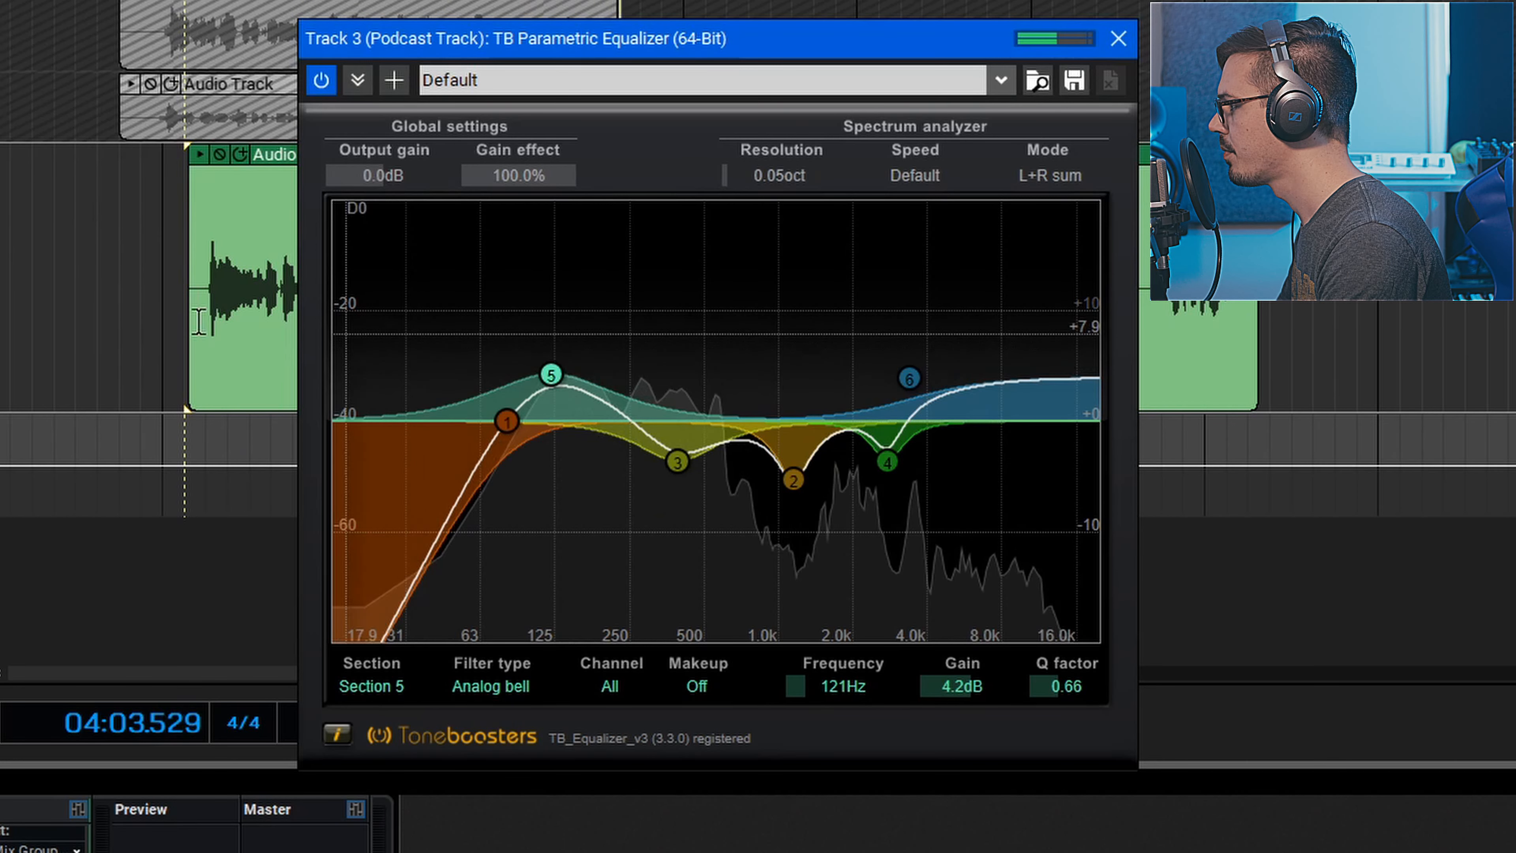
pyautogui.click(160, 312)
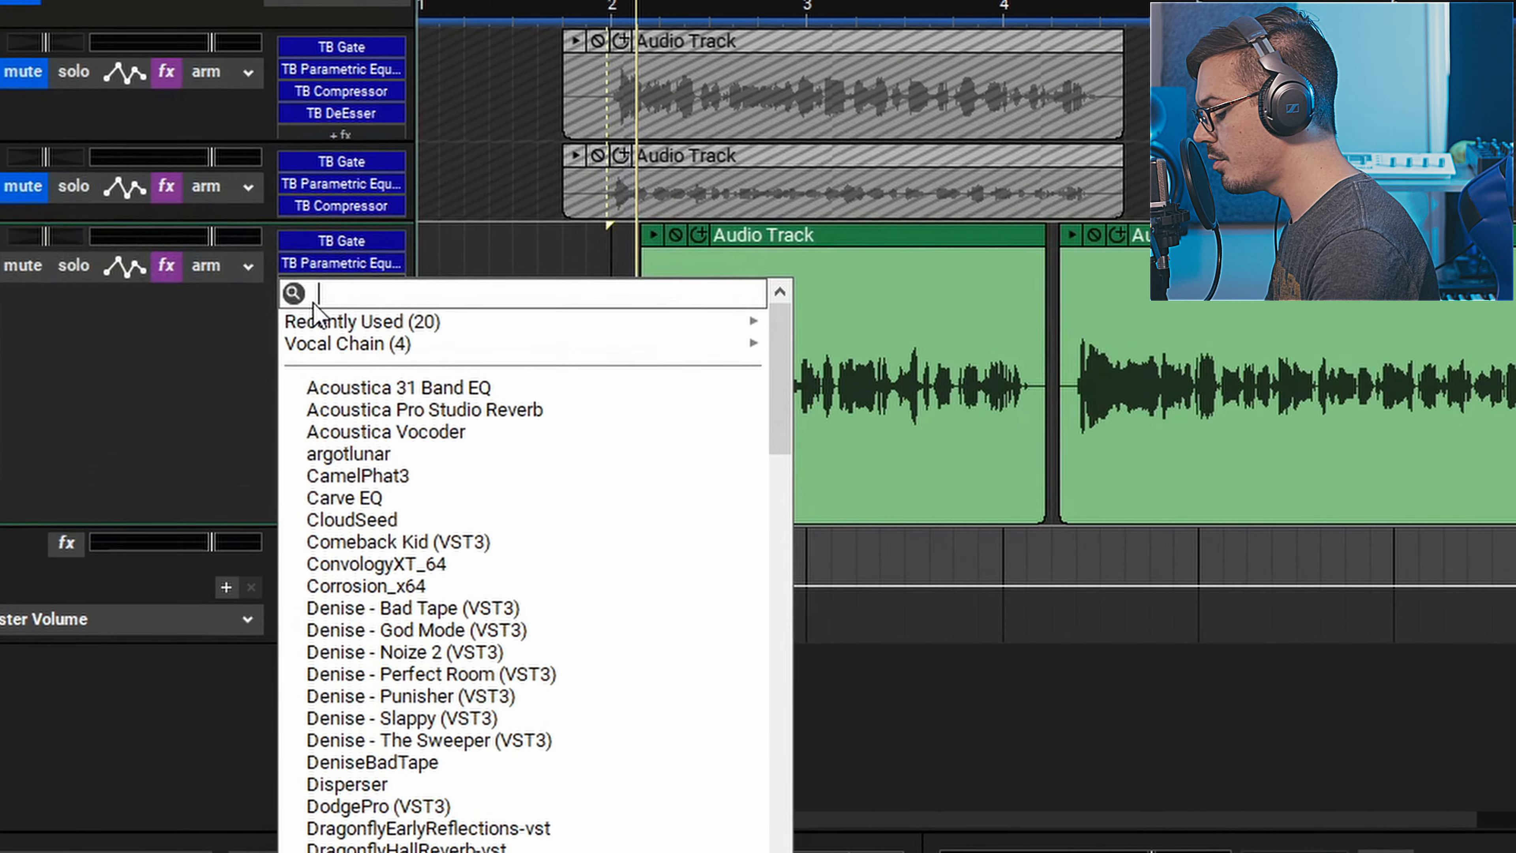
# Step: Add TB Compressor after the equalizer on the podcast track, and set a 5 ms attack and 150 ms release with auto release off
pyautogui.write('comp')
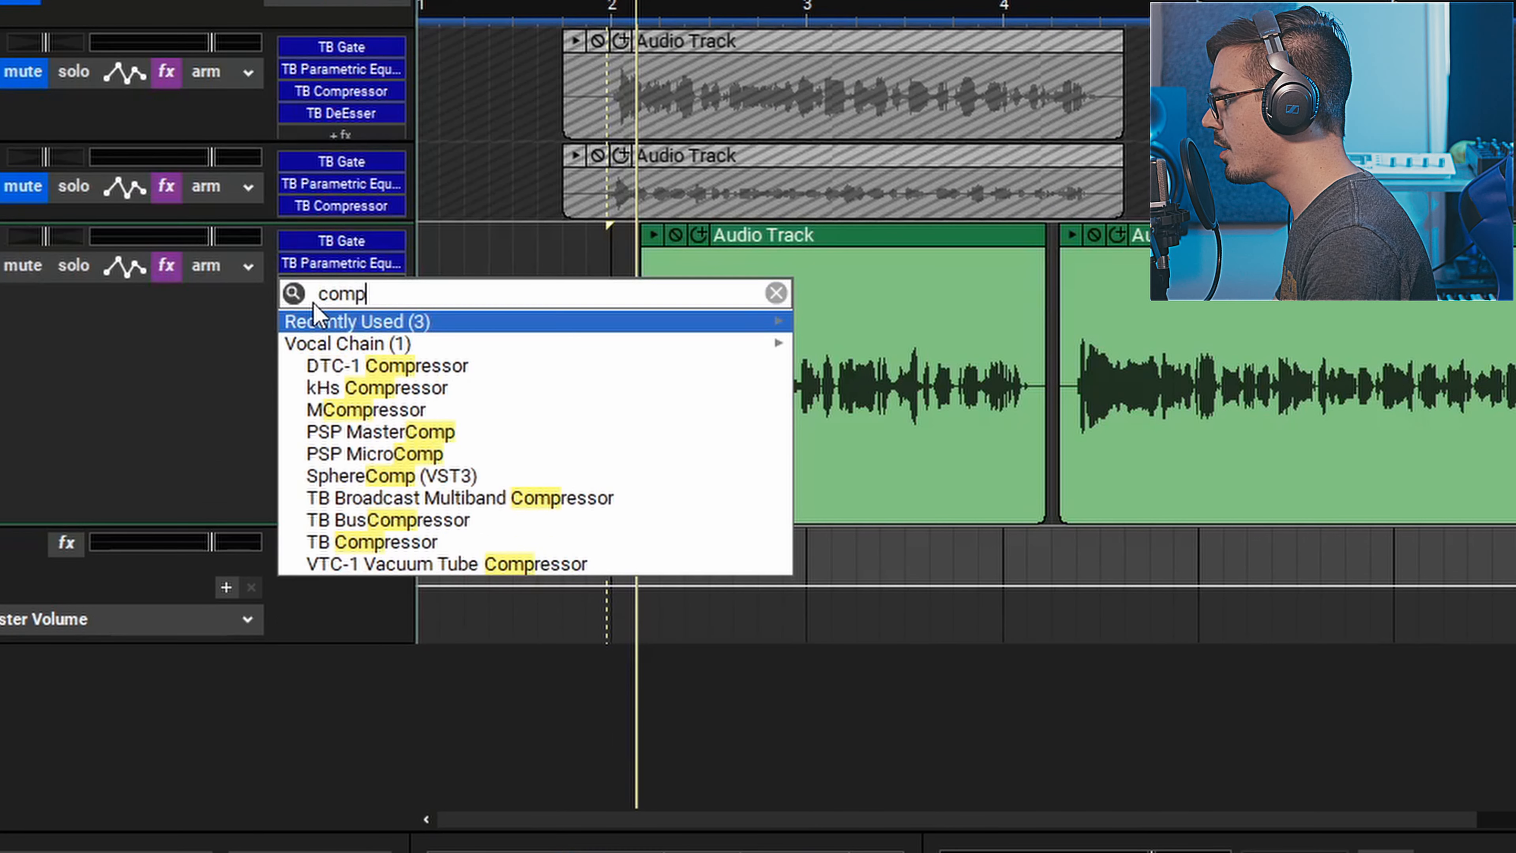
pyautogui.click(417, 542)
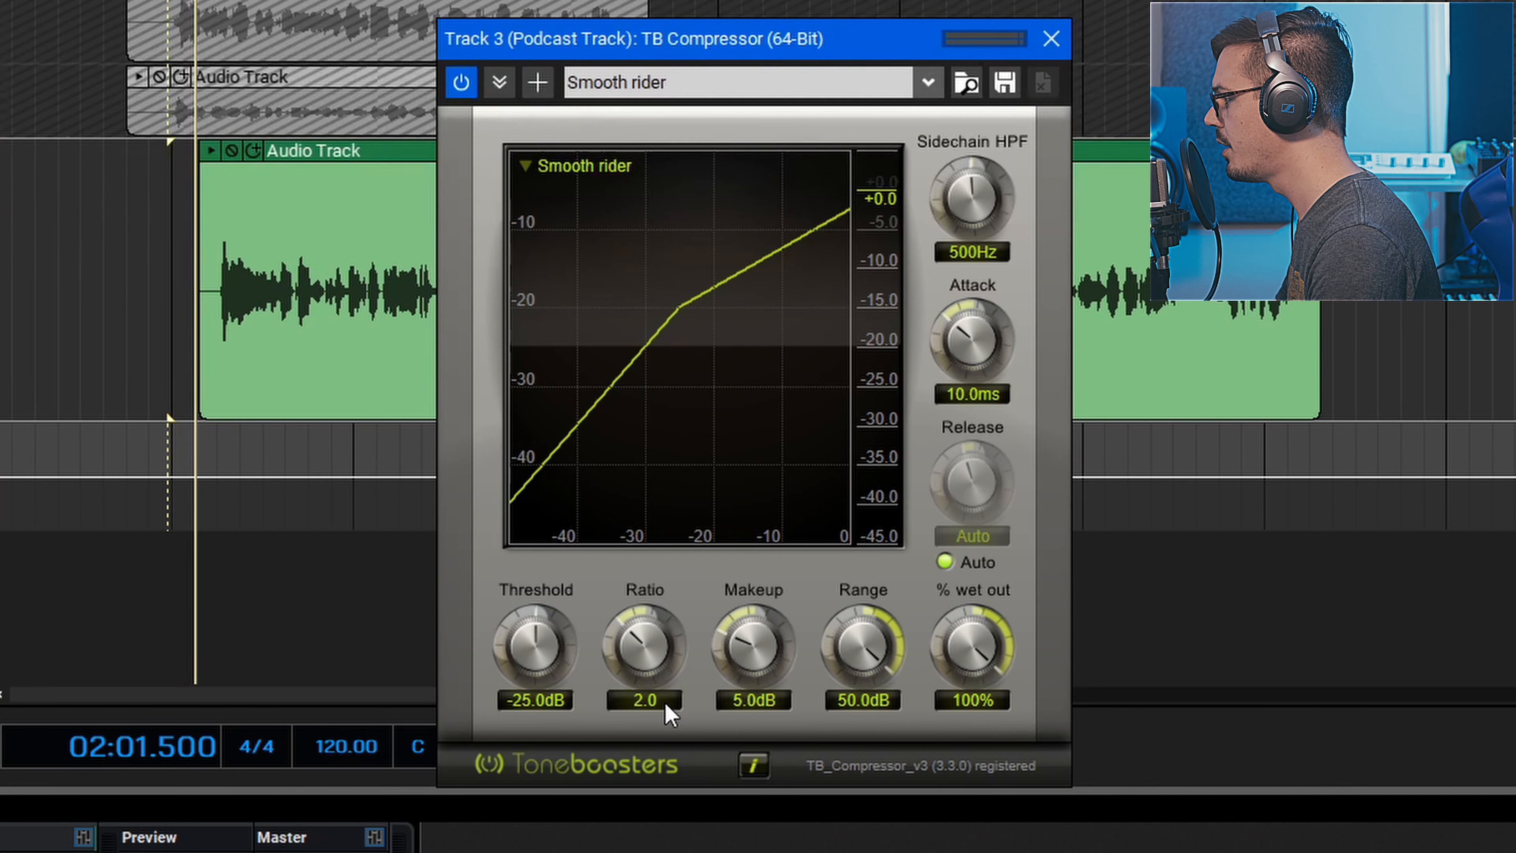
pyautogui.click(945, 562)
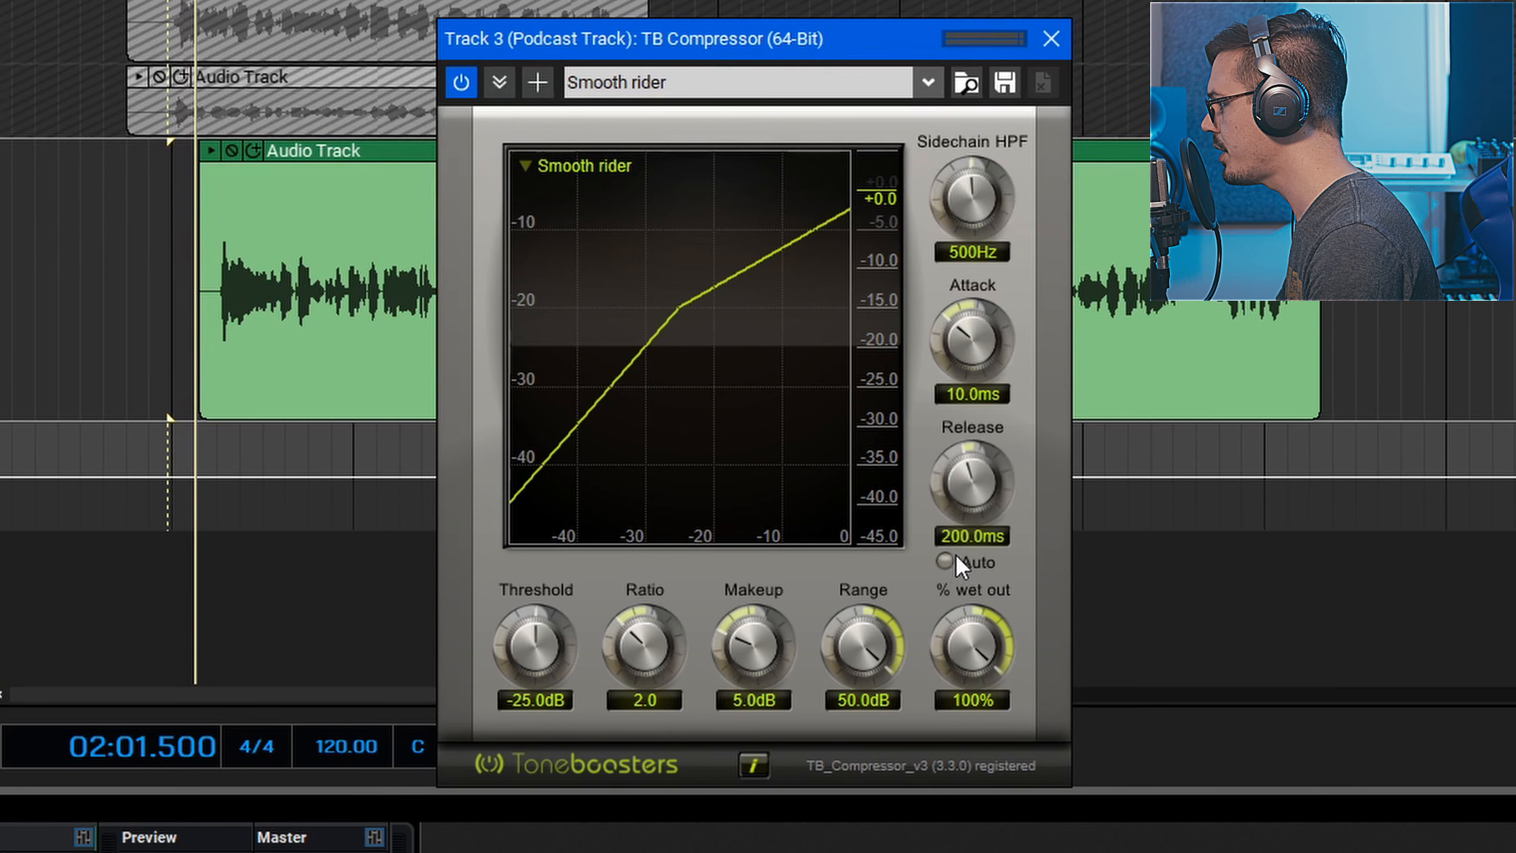
pyautogui.write('150')
pyautogui.press('Return')
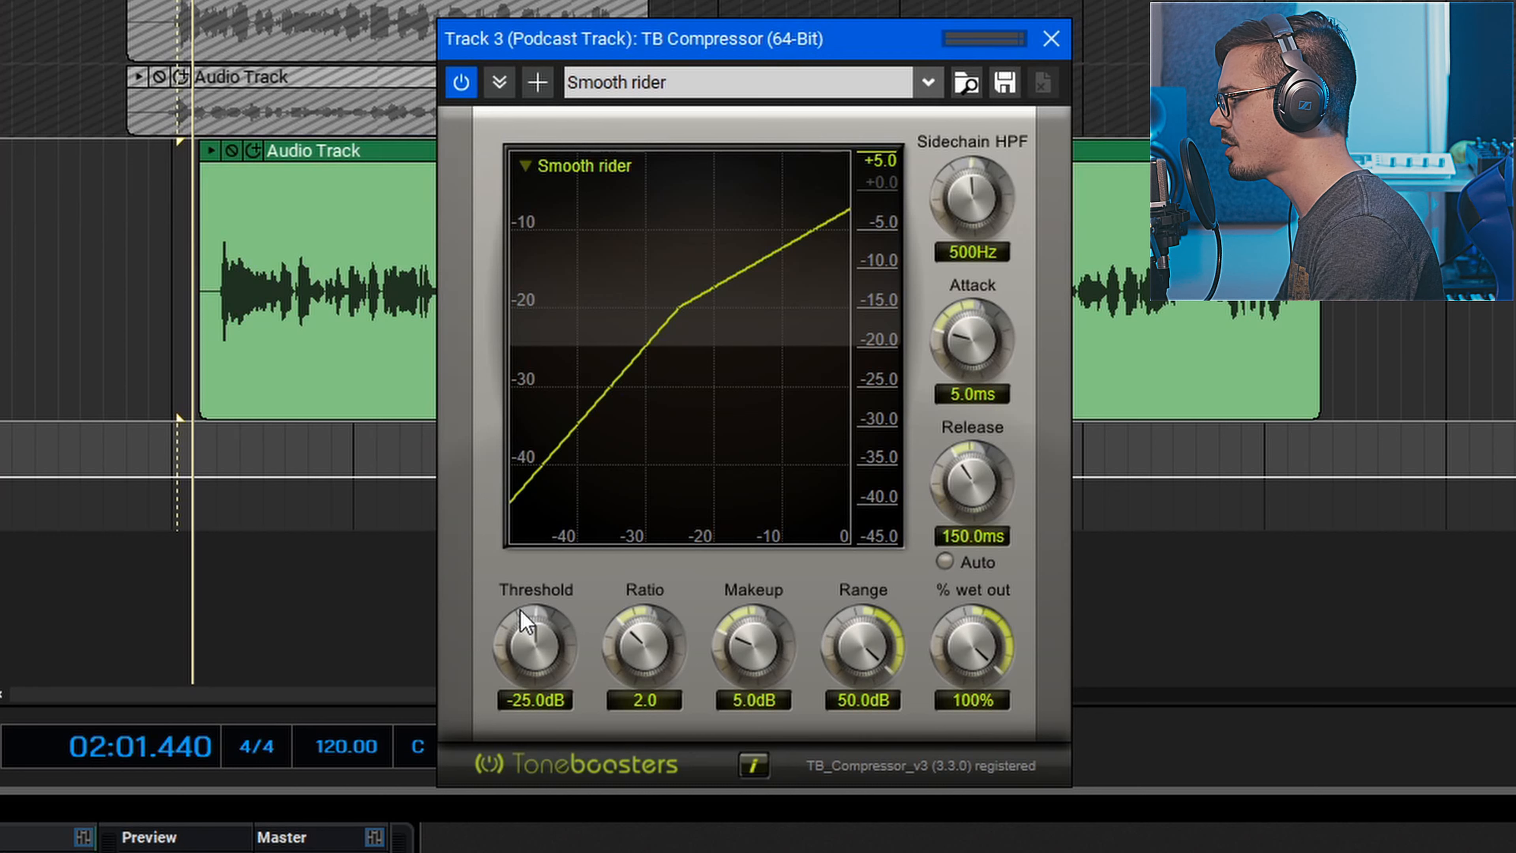
# Step: Lower the compressor threshold to about -40.4 dB while playing the voice recording
pyautogui.press('space')
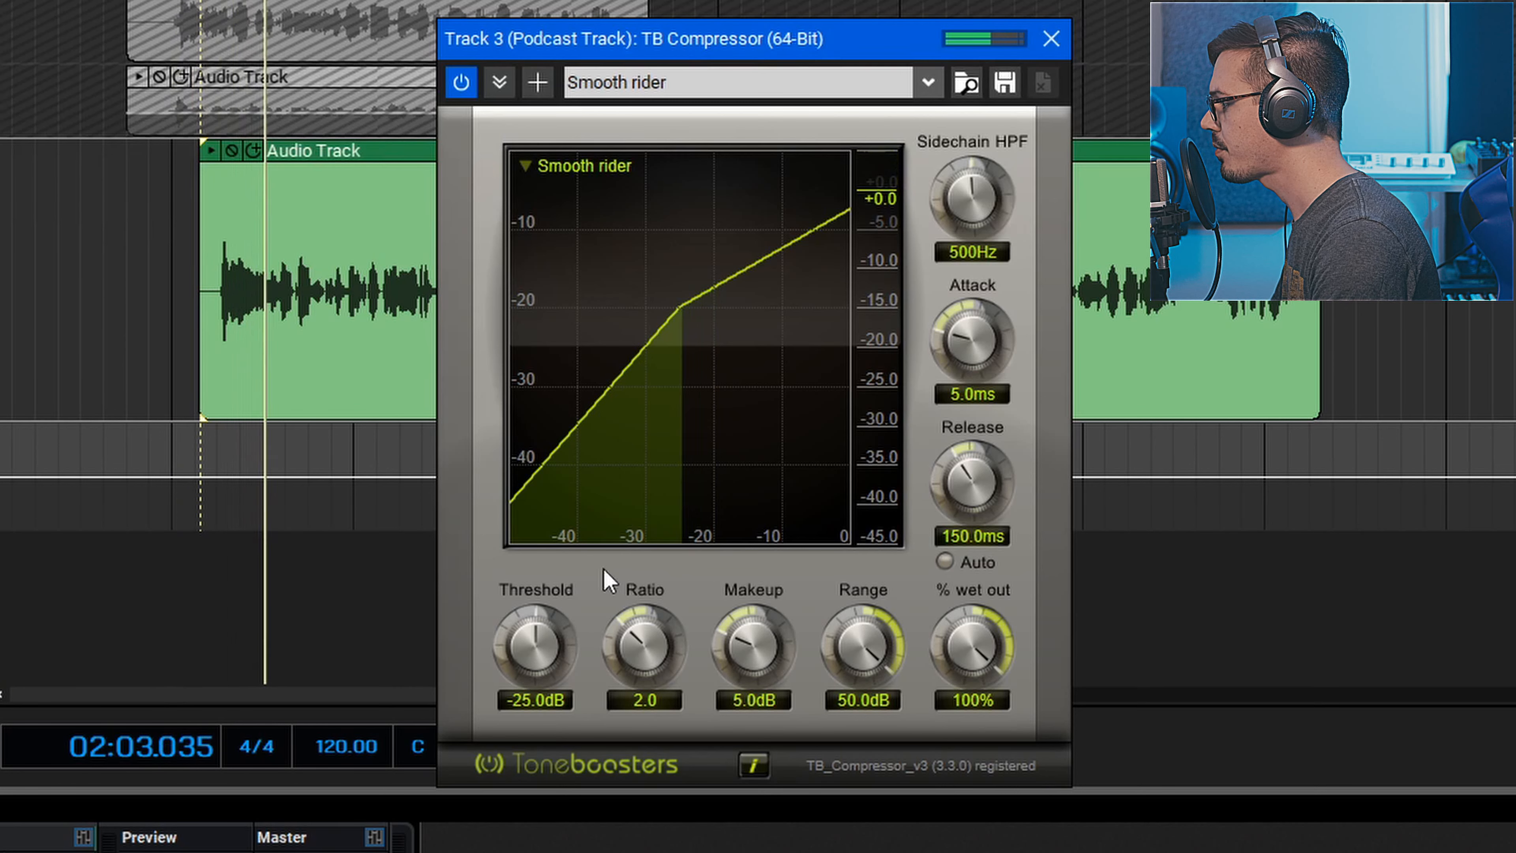
pyautogui.moveTo(504, 664); pyautogui.dragTo(497, 818)
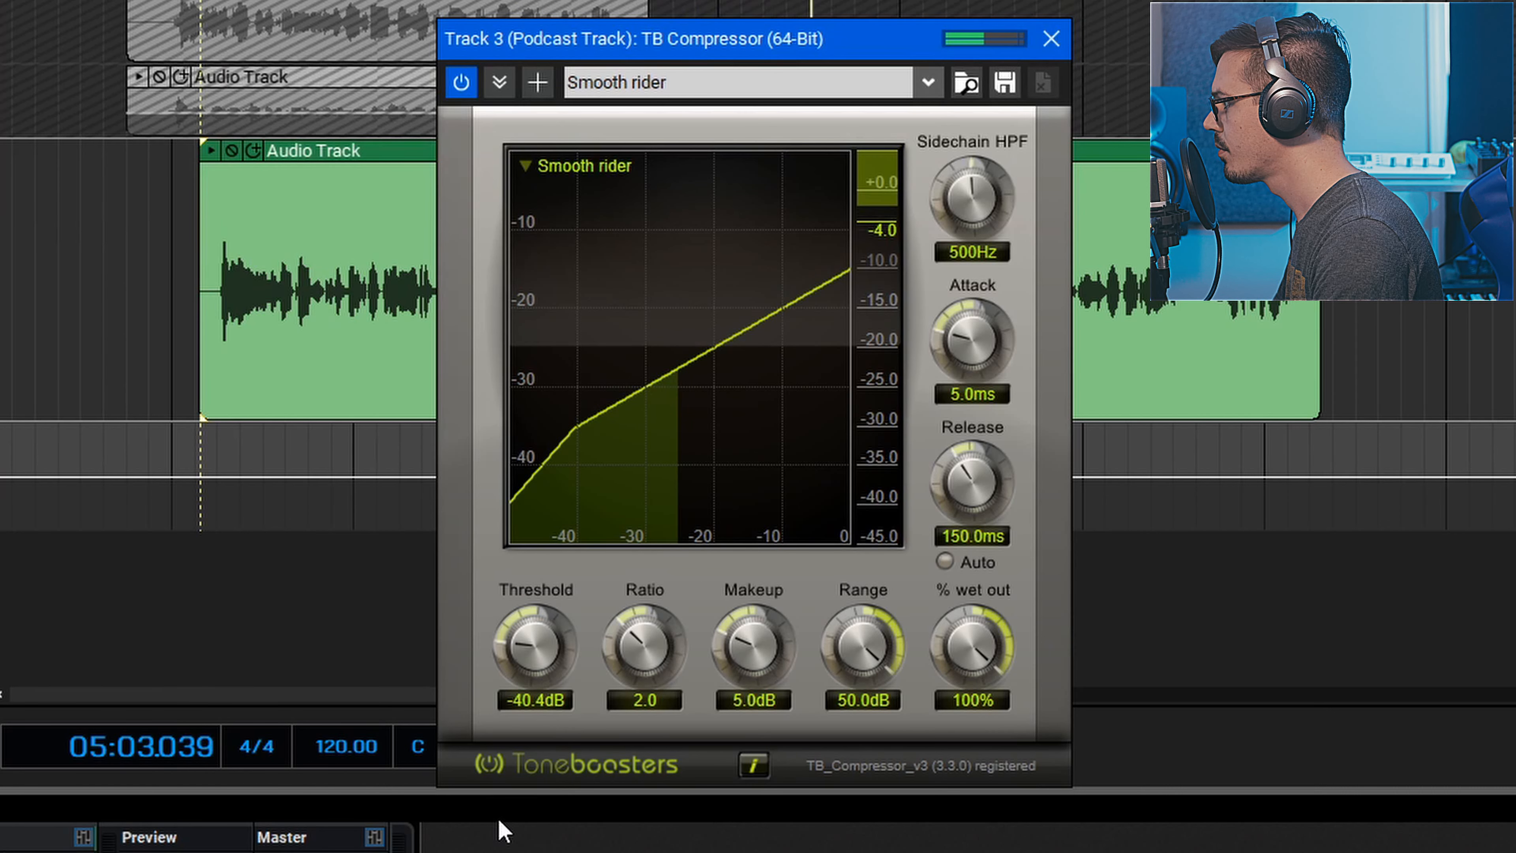
pyautogui.click(169, 349)
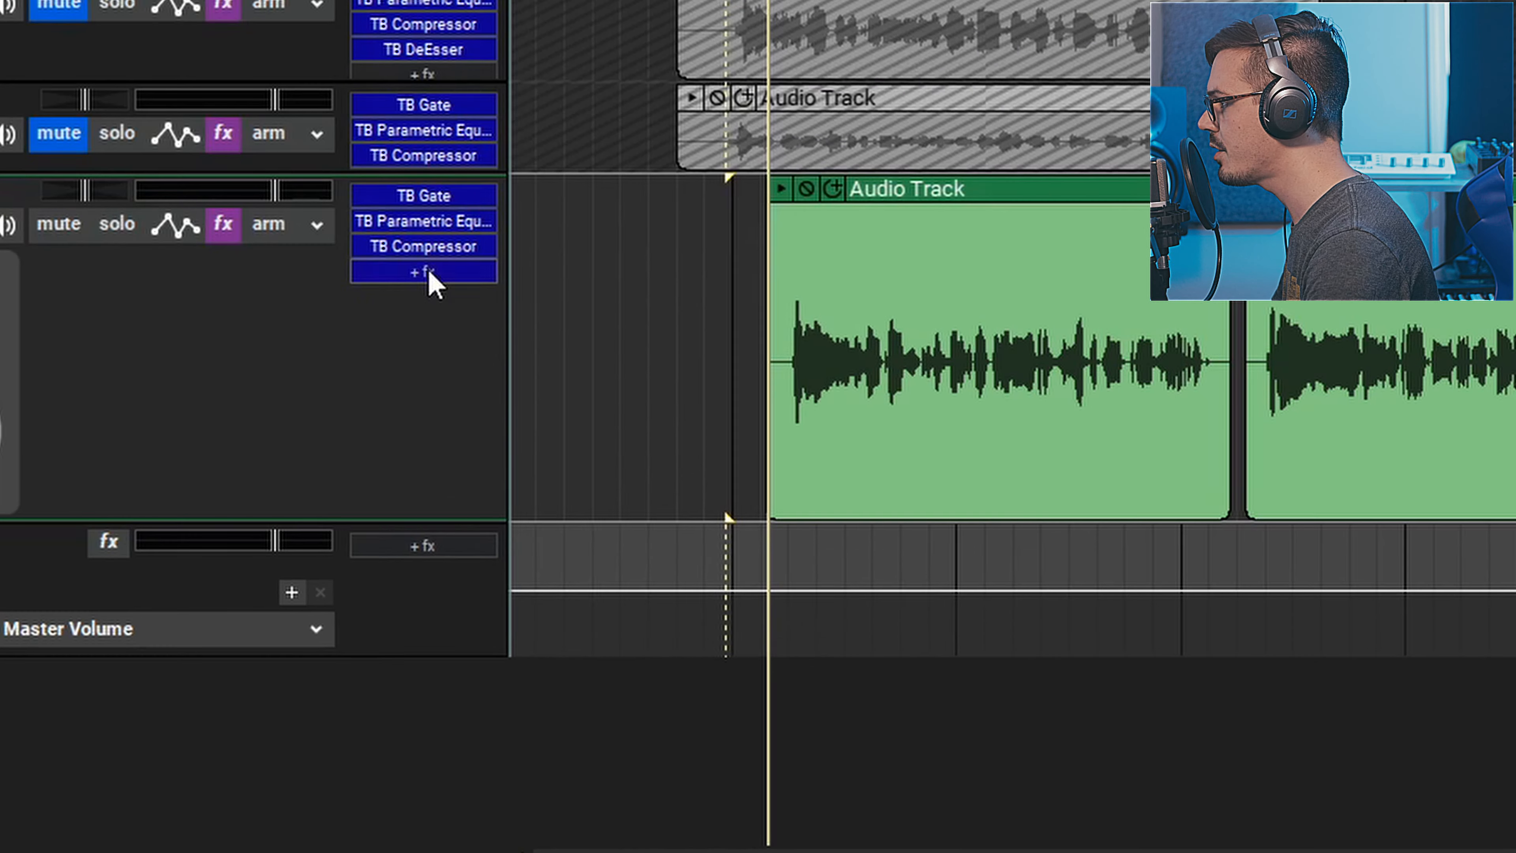
# Step: Add TB DeEsser after the compressor in the podcast track's effects chain
pyautogui.click(285, 250)
pyautogui.write('de')
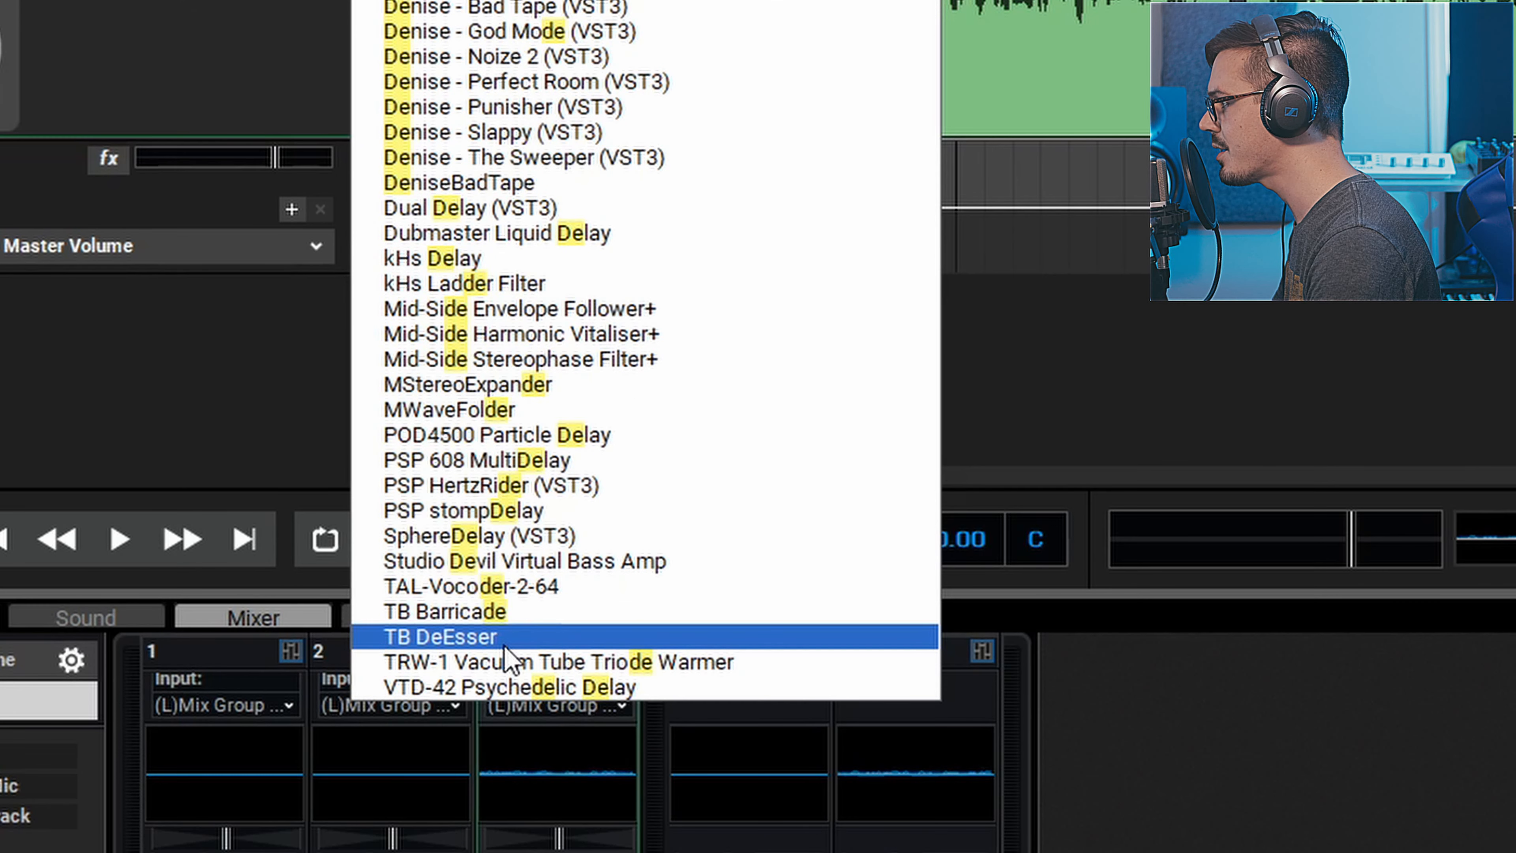
pyautogui.click(504, 645)
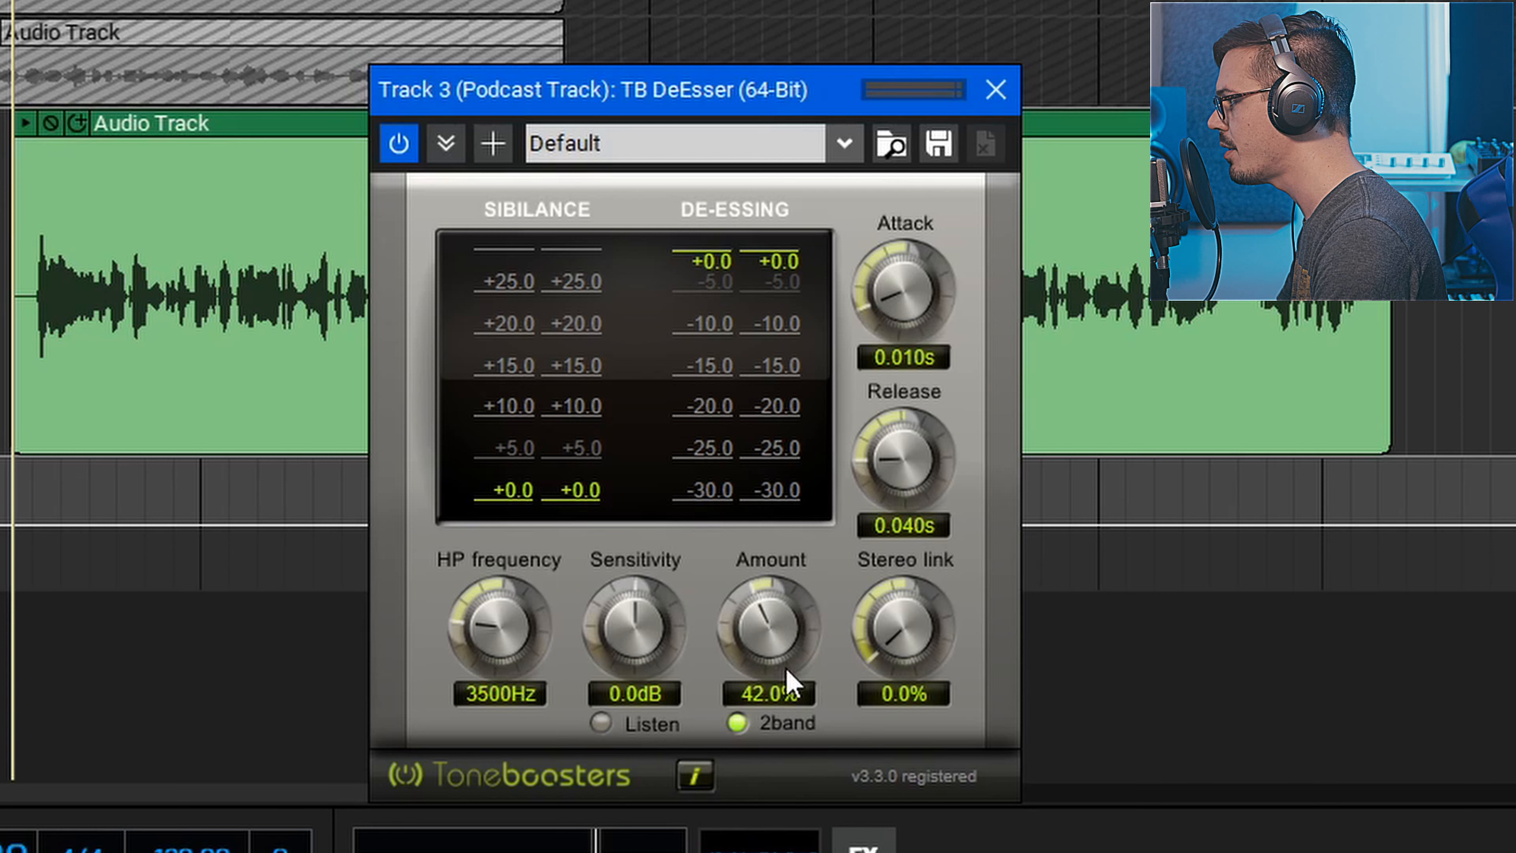
# Step: Raise the de-esser's Amount to 56% while playing the voice recording
pyautogui.press('space')
pyautogui.moveTo(782, 634)
pyautogui.mouseDown()
pyautogui.moveTo(783, 680)
pyautogui.moveTo(783, 607)
pyautogui.mouseUp()
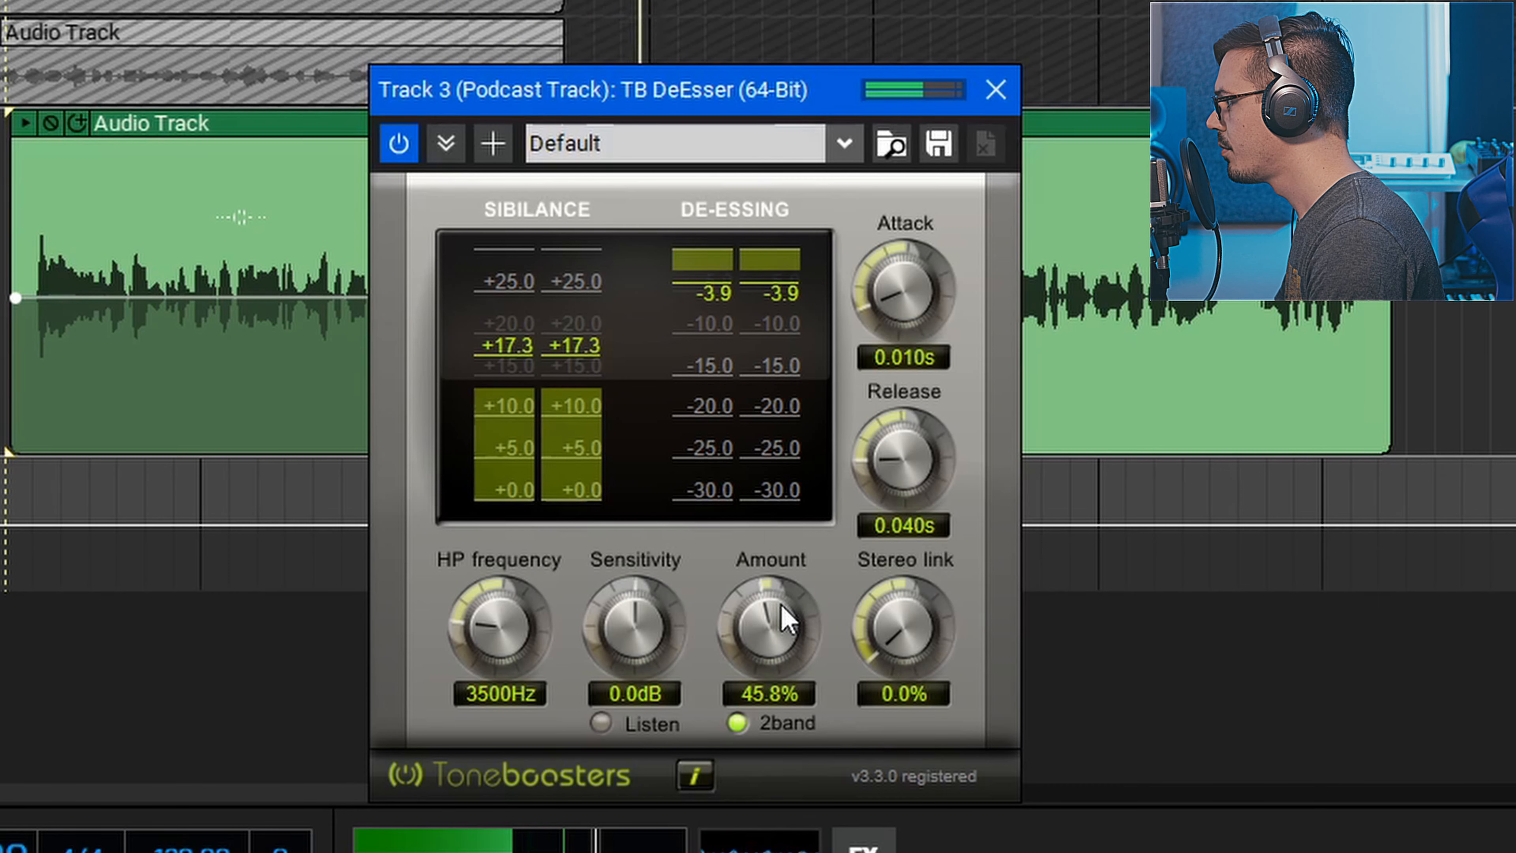
pyautogui.moveTo(782, 604); pyautogui.dragTo(782, 563)
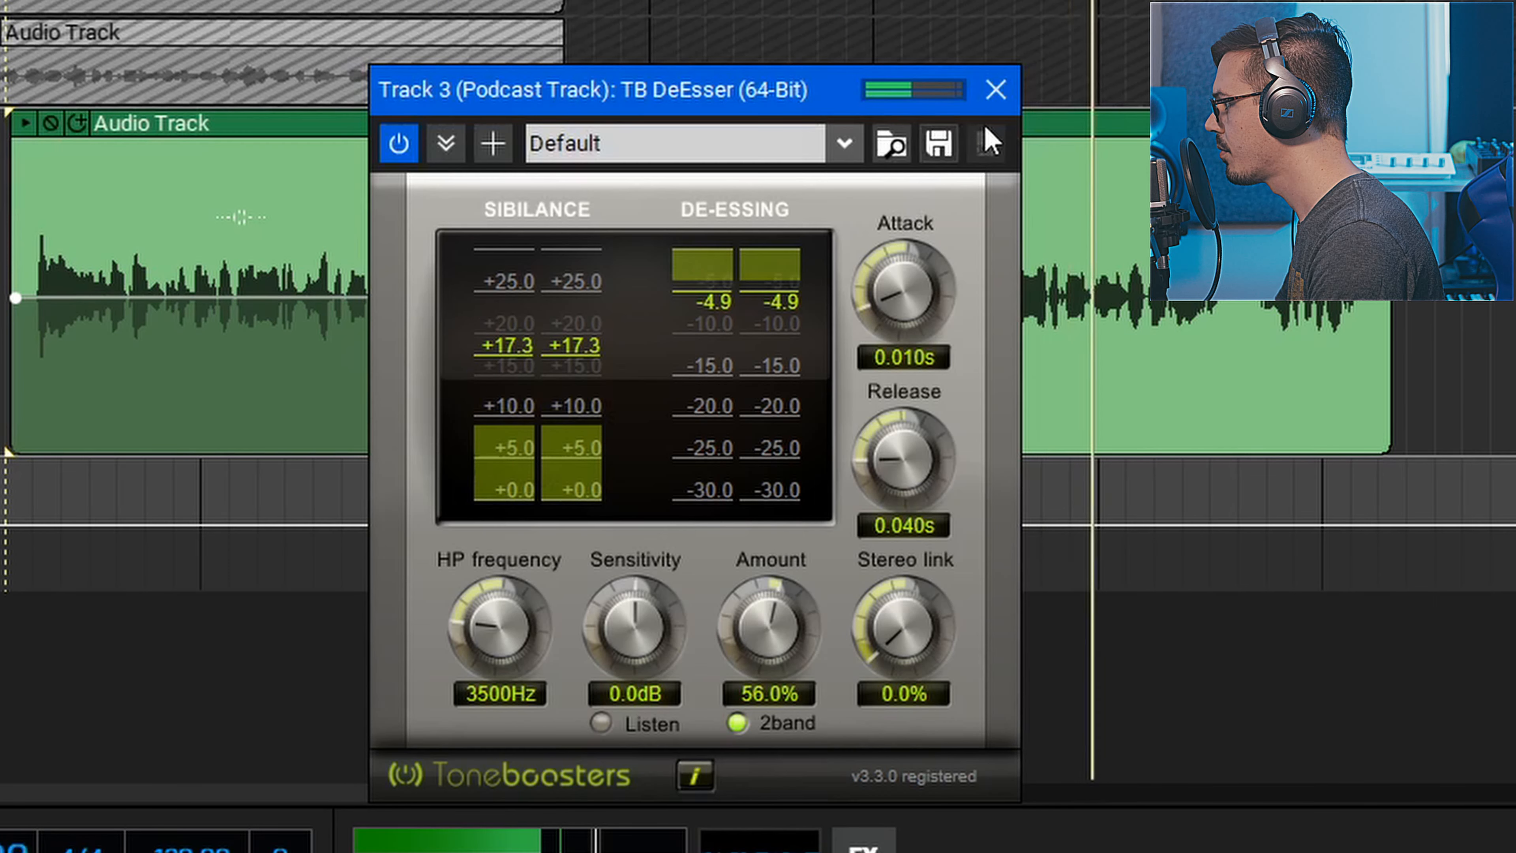
# Step: Show the sound library's online phone ring results and insert a new audio track above the podcast track
pyautogui.click(997, 95)
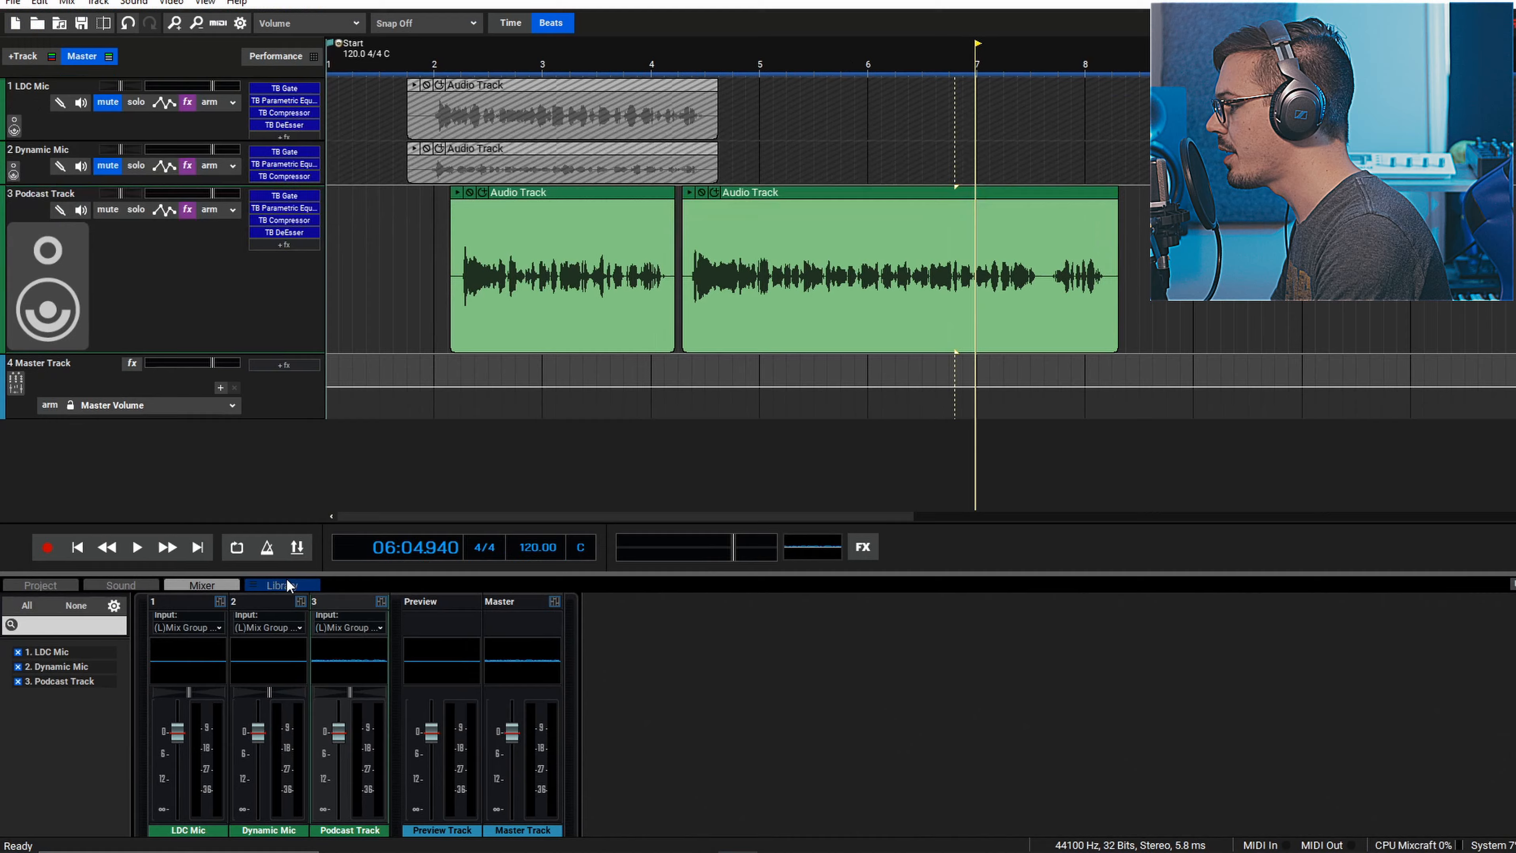
pyautogui.click(282, 585)
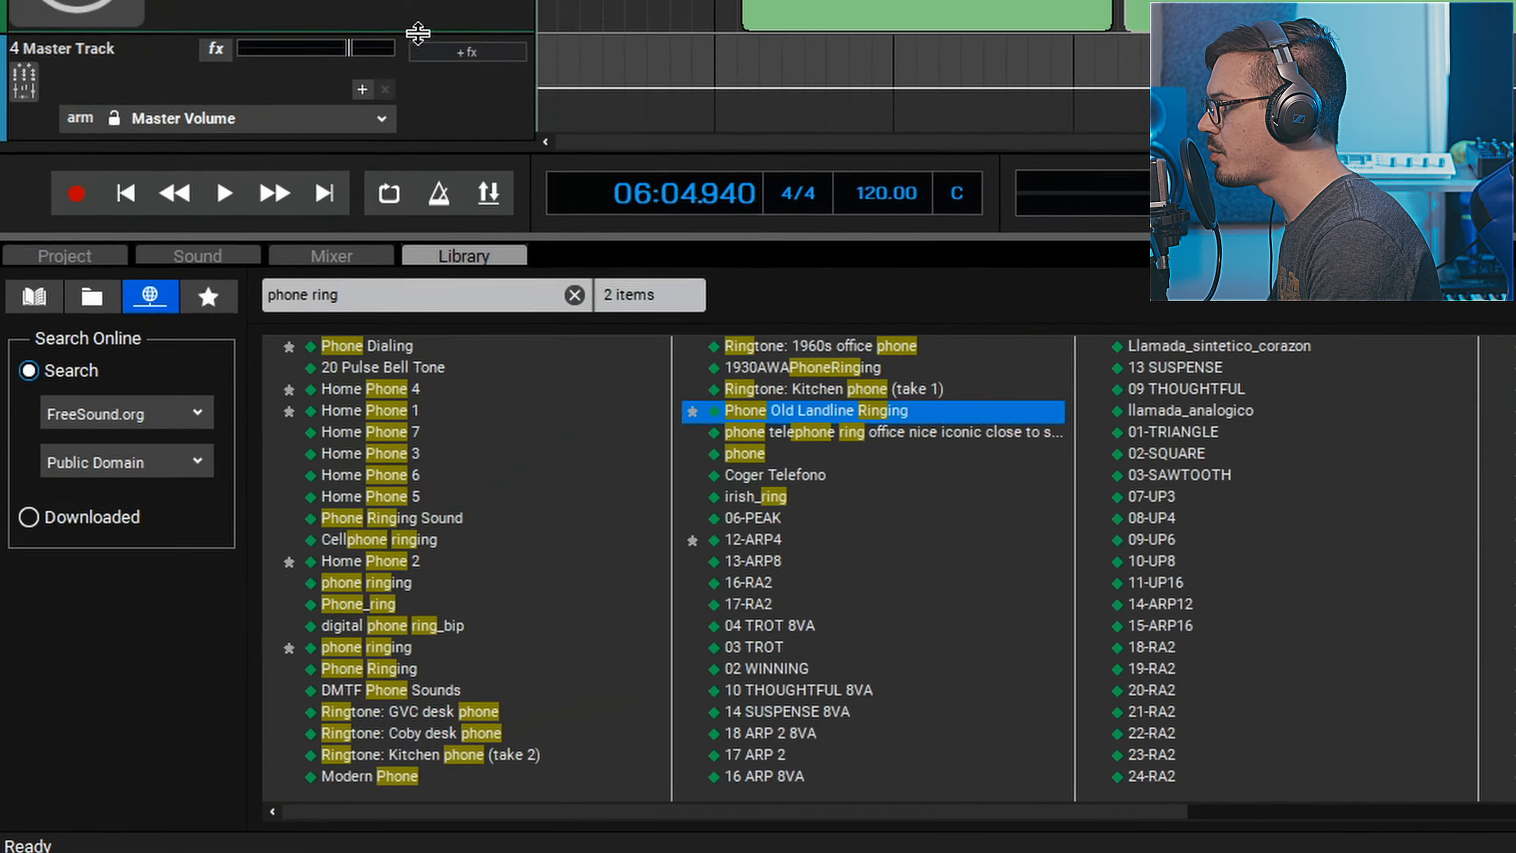
pyautogui.rightClick(215, 336)
pyautogui.moveTo(261, 352)
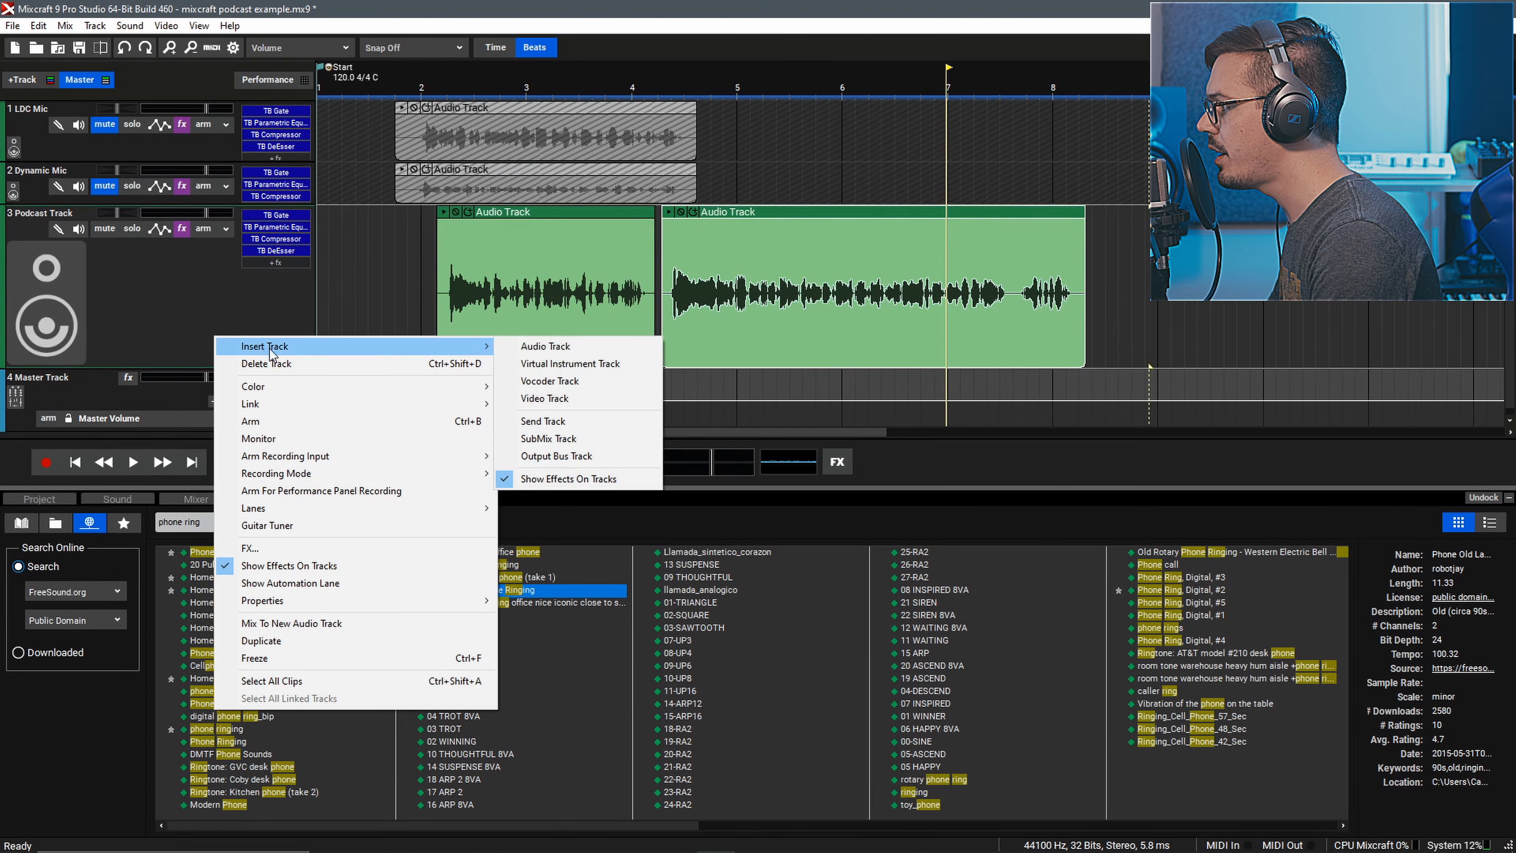
pyautogui.click(544, 346)
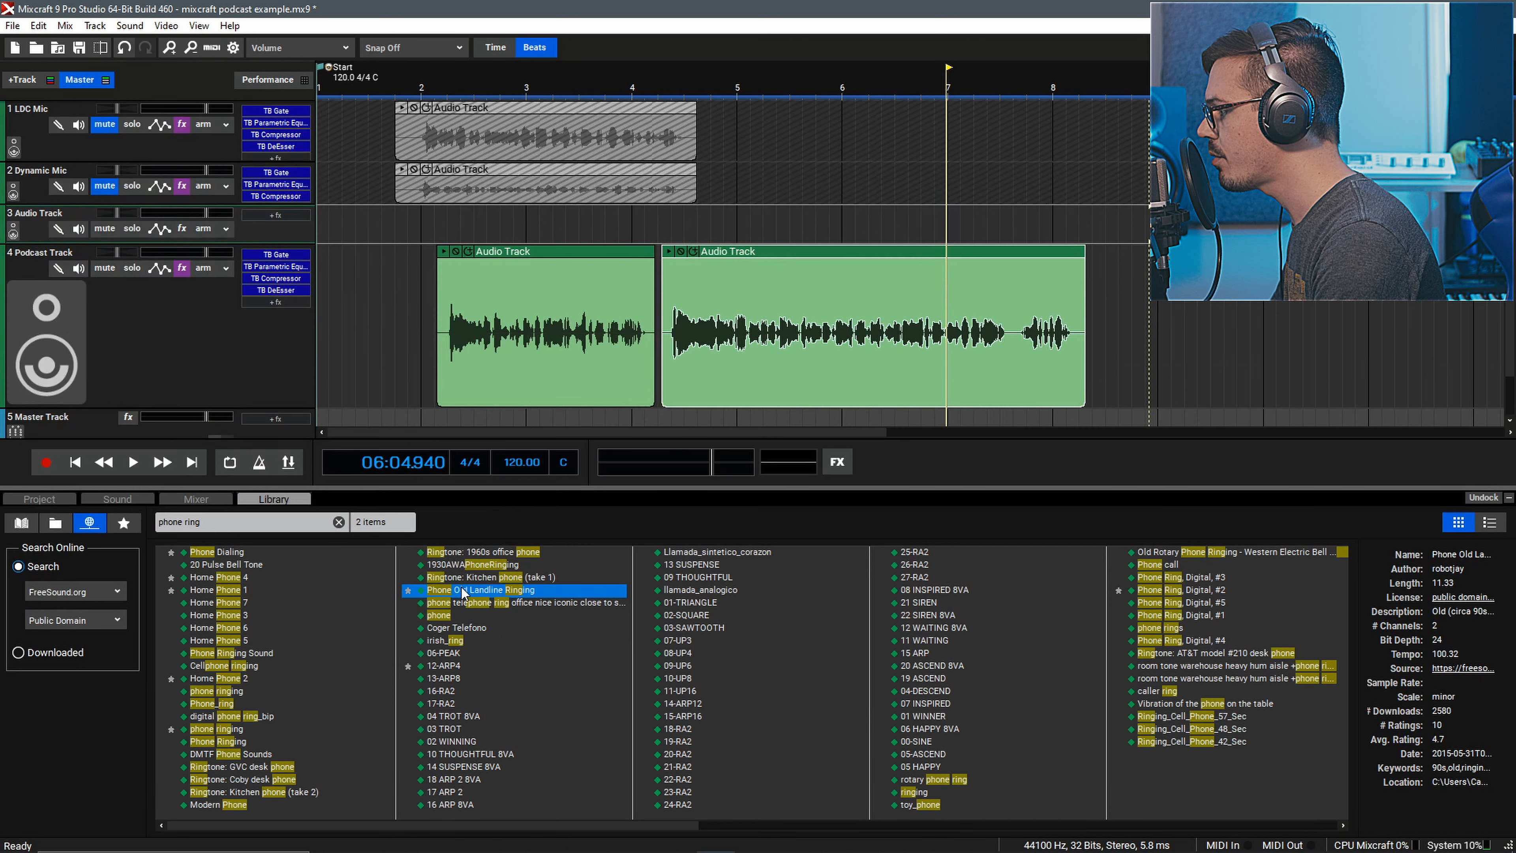
# Step: Place the Phone Old Landline Ringing sound on the new audio track just after the voice recording, and lower that track's volume during playback
pyautogui.moveTo(886, 275); pyautogui.dragTo(1089, 215)
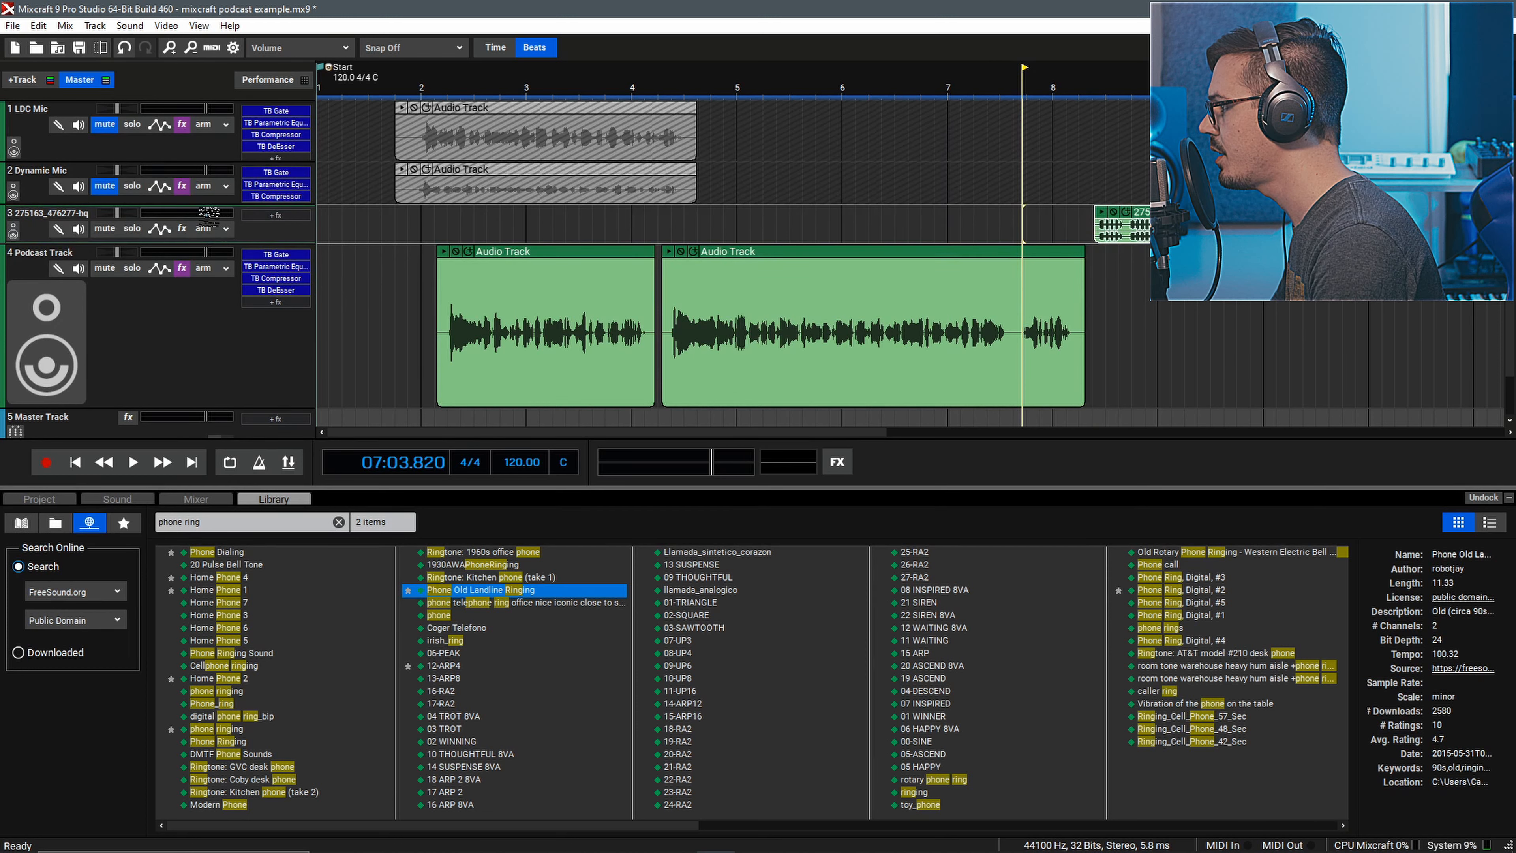
pyautogui.press('space')
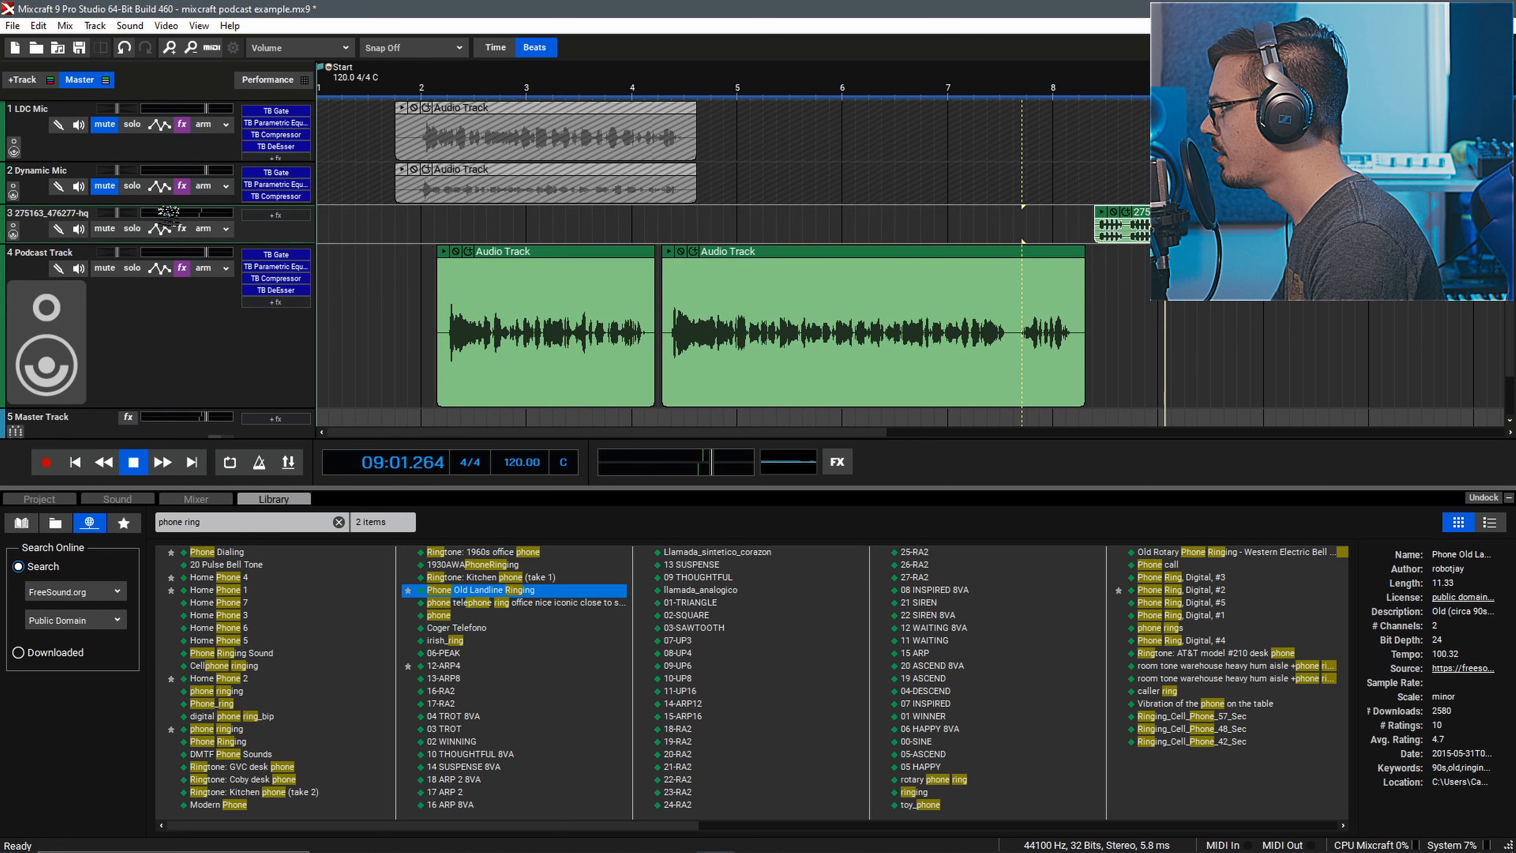
pyautogui.press('space')
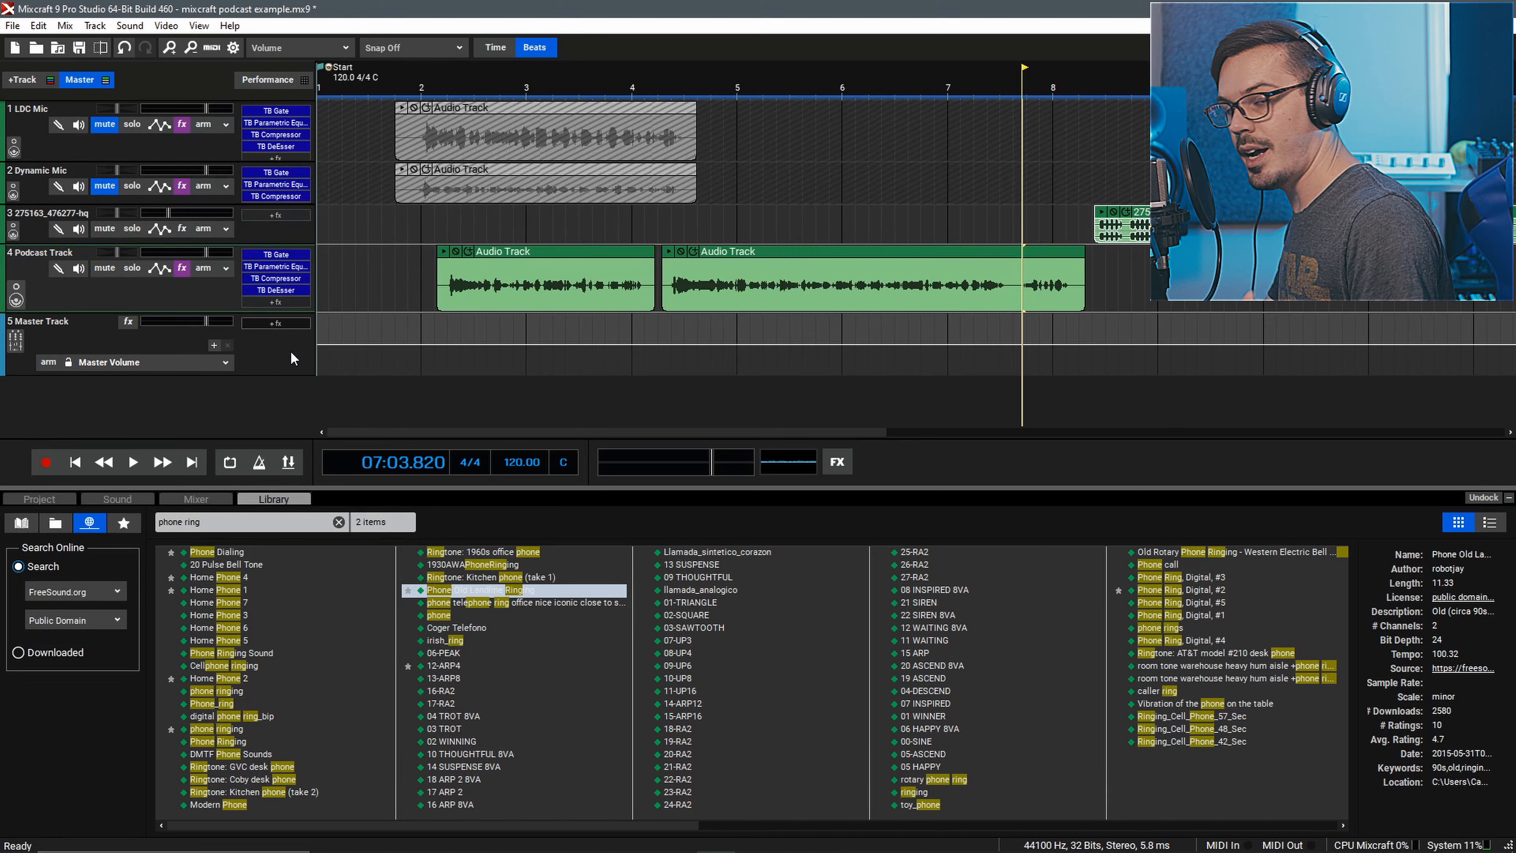
# Step: Add the TB Barricade limiter to the Master Track and set its output ceiling to -1 dB
pyautogui.click(294, 325)
pyautogui.write('bar')
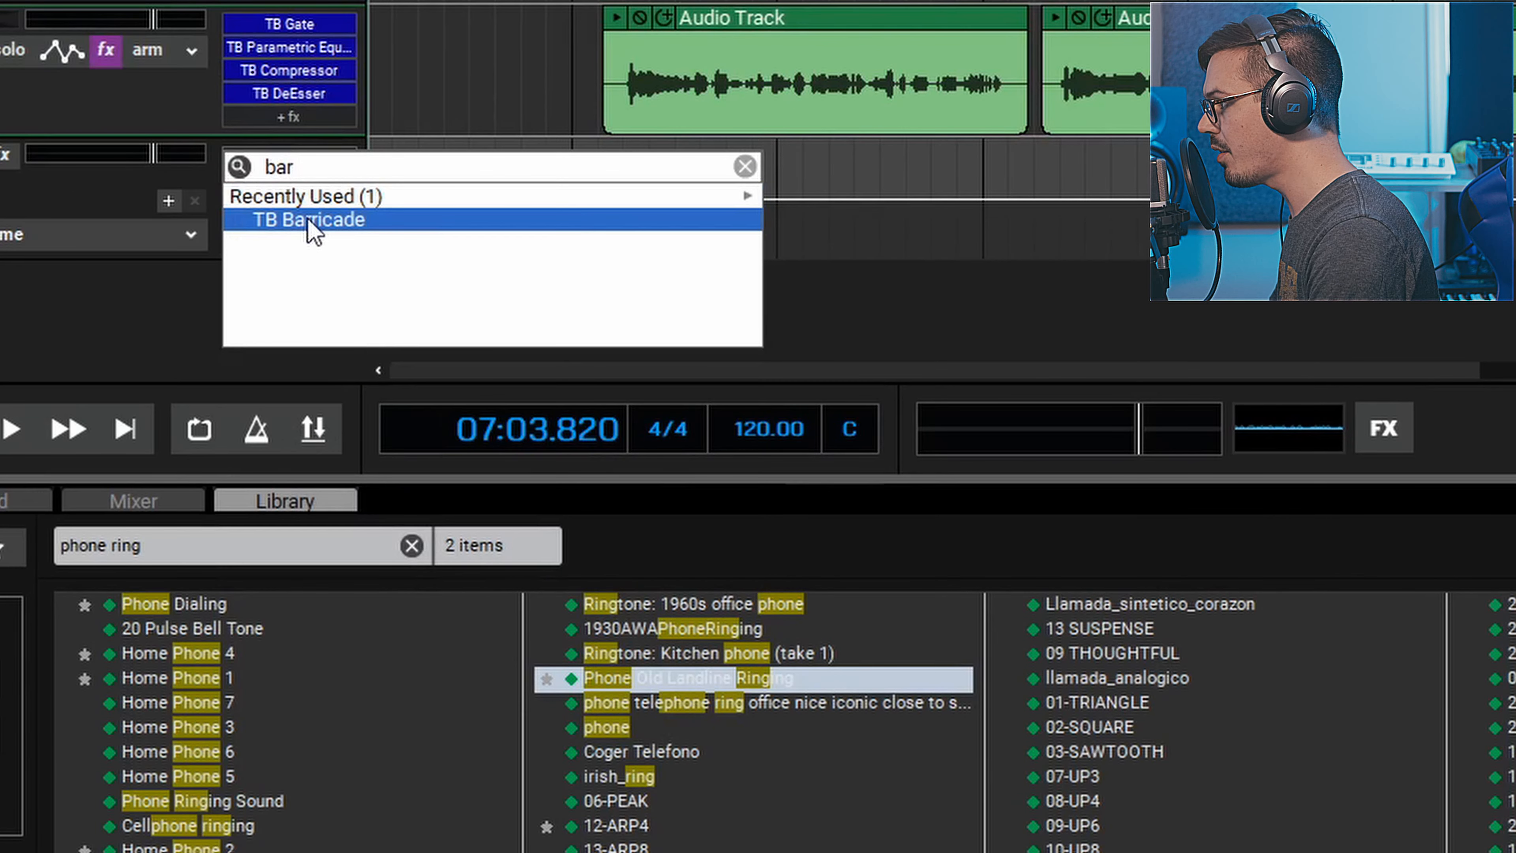
pyautogui.click(309, 221)
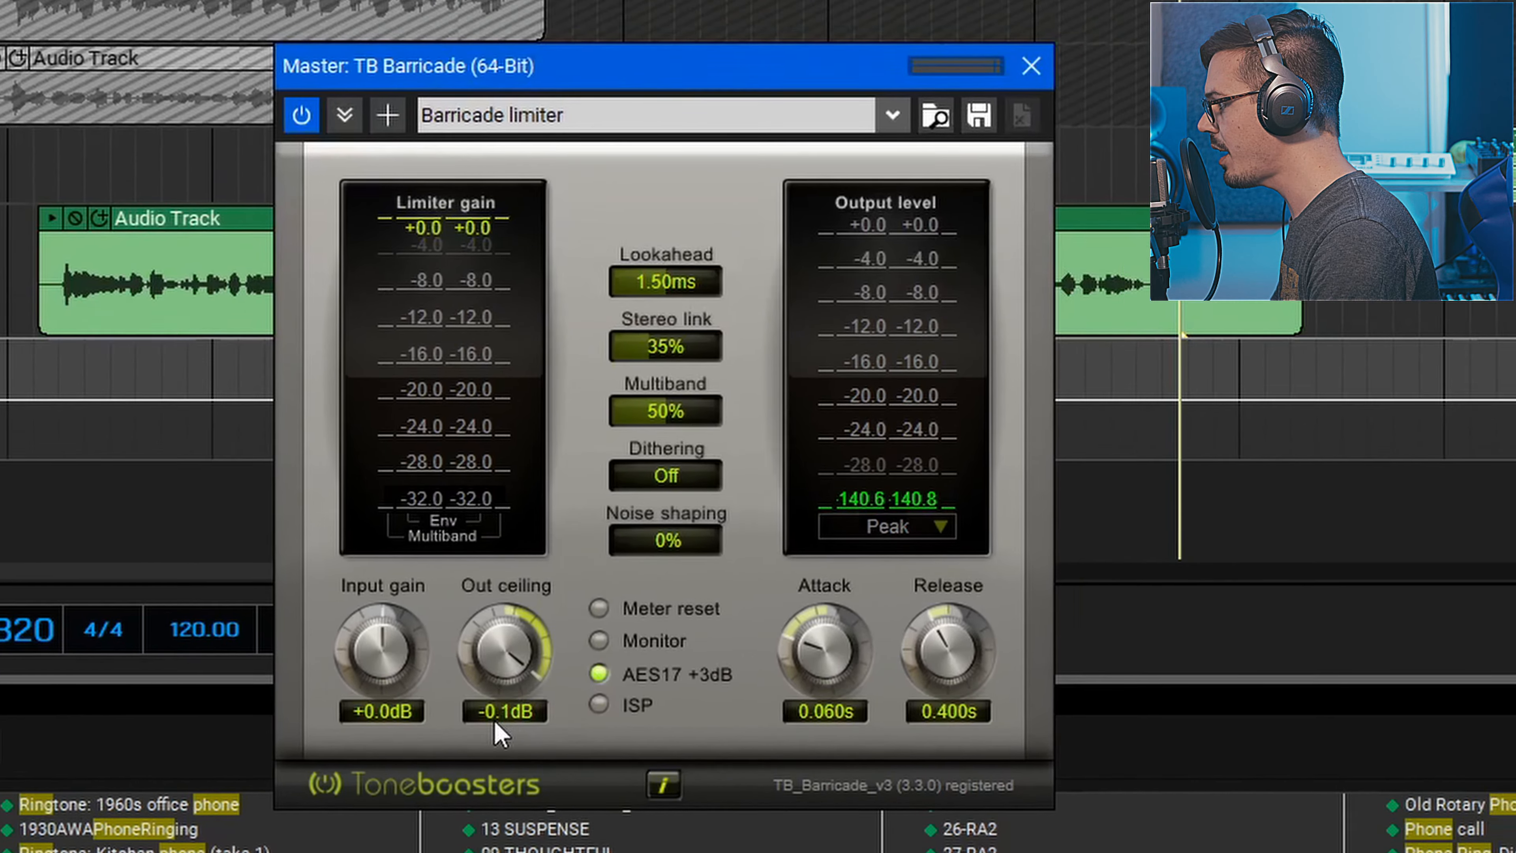
pyautogui.click(497, 711)
pyautogui.write('-1')
pyautogui.press('Return')
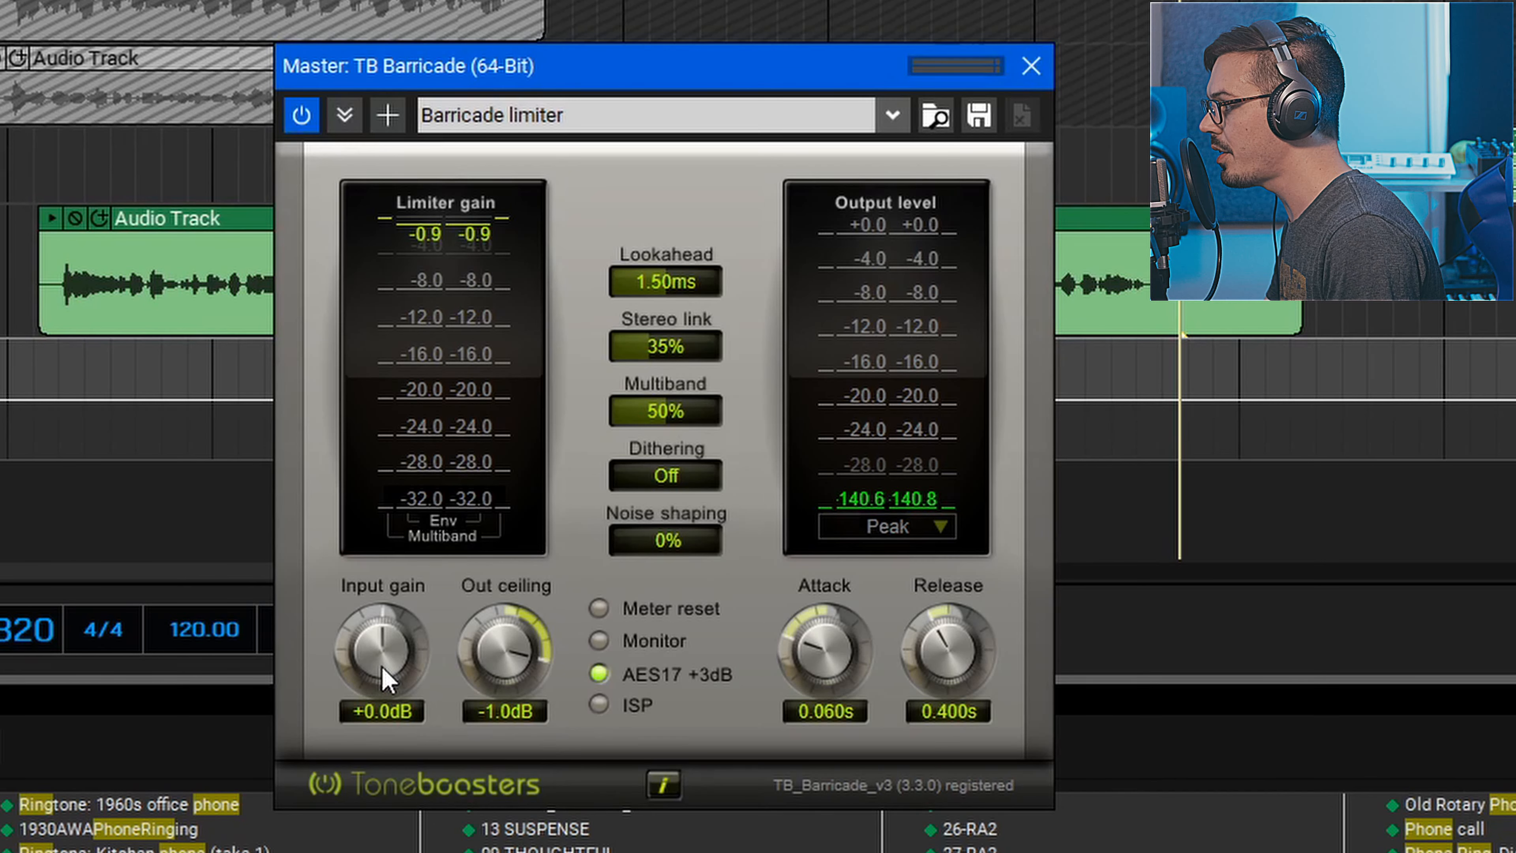
# Step: Play the voice recording from its beginning and raise the master limiter's input gain
pyautogui.click(30, 299)
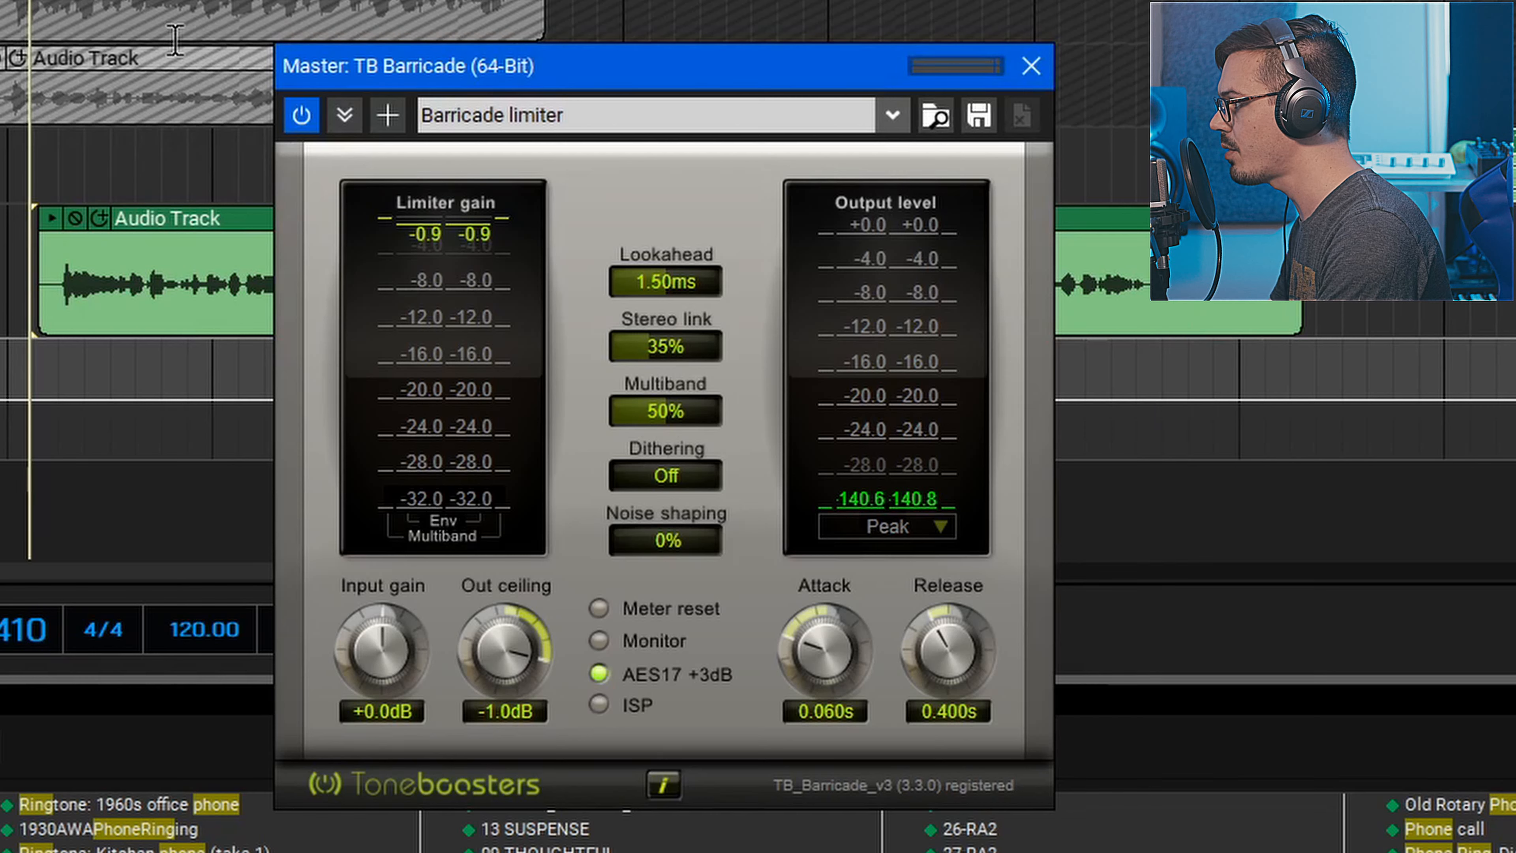
pyautogui.press('space')
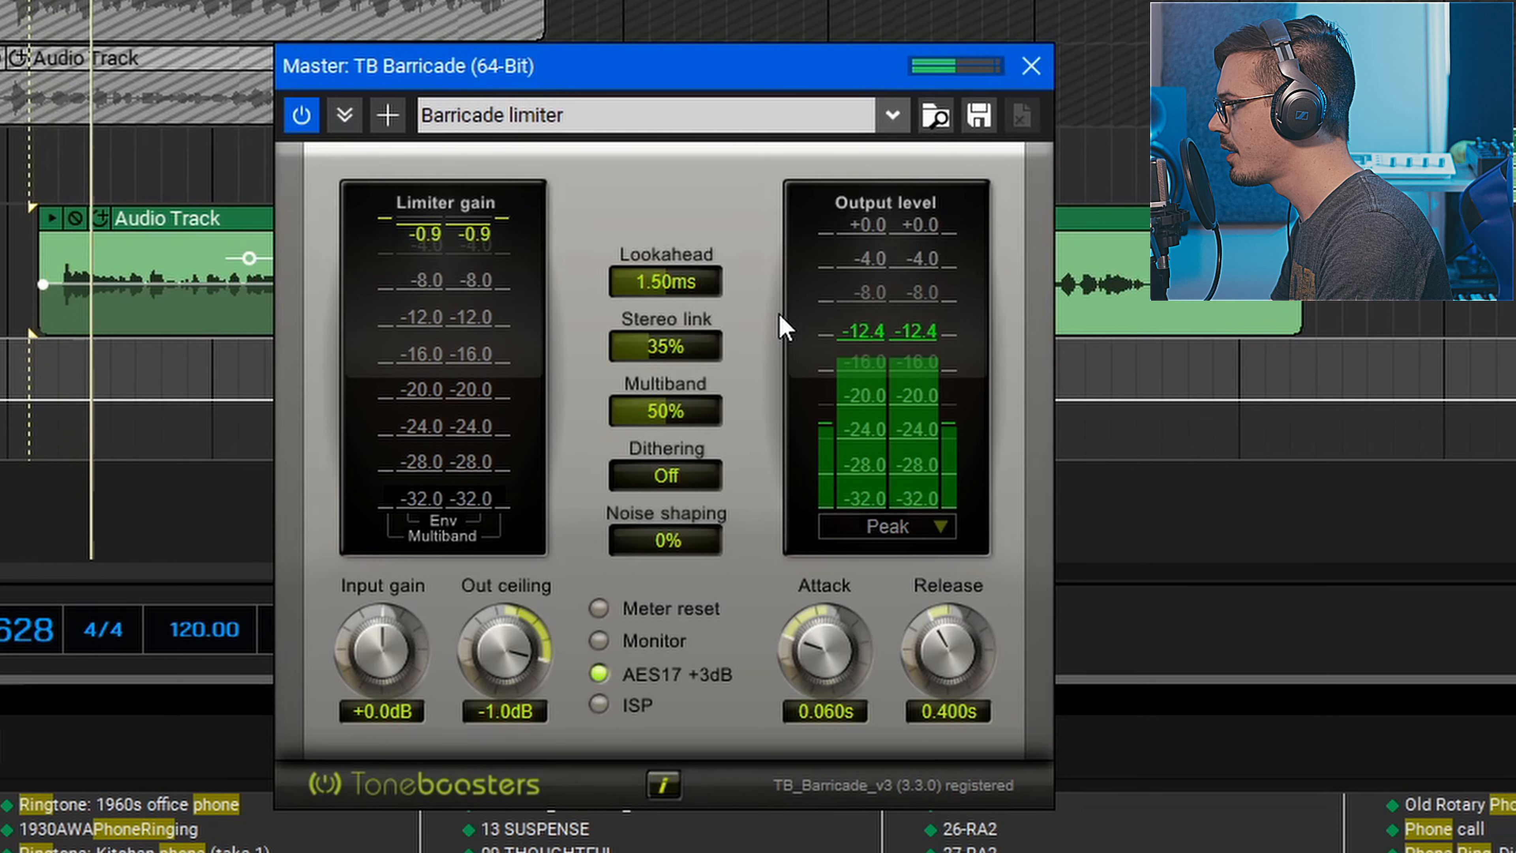
pyautogui.press('space')
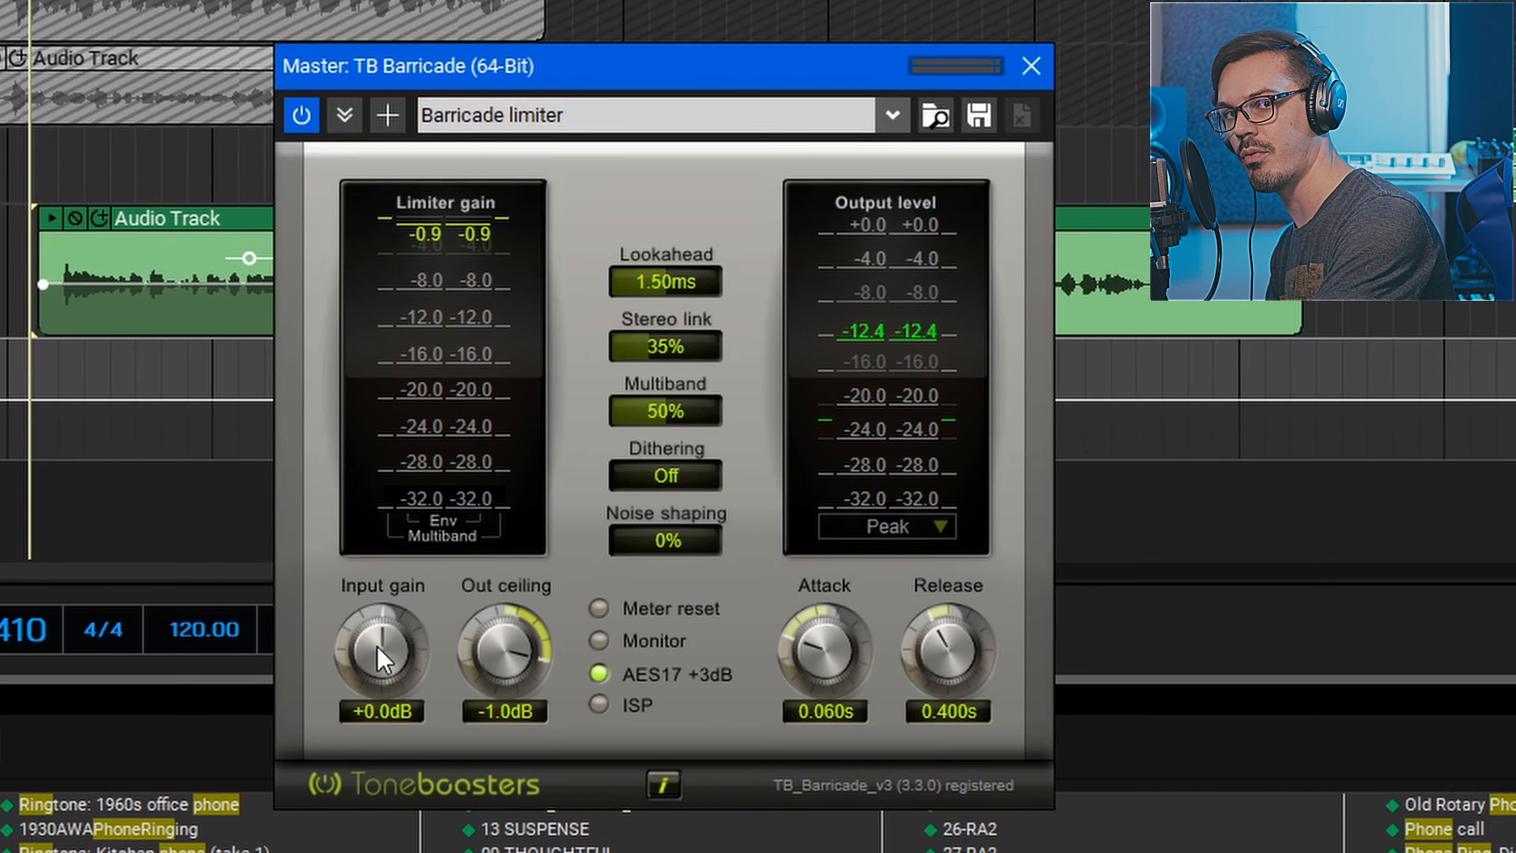
pyautogui.press('space')
pyautogui.moveTo(383, 654); pyautogui.dragTo(379, 463)
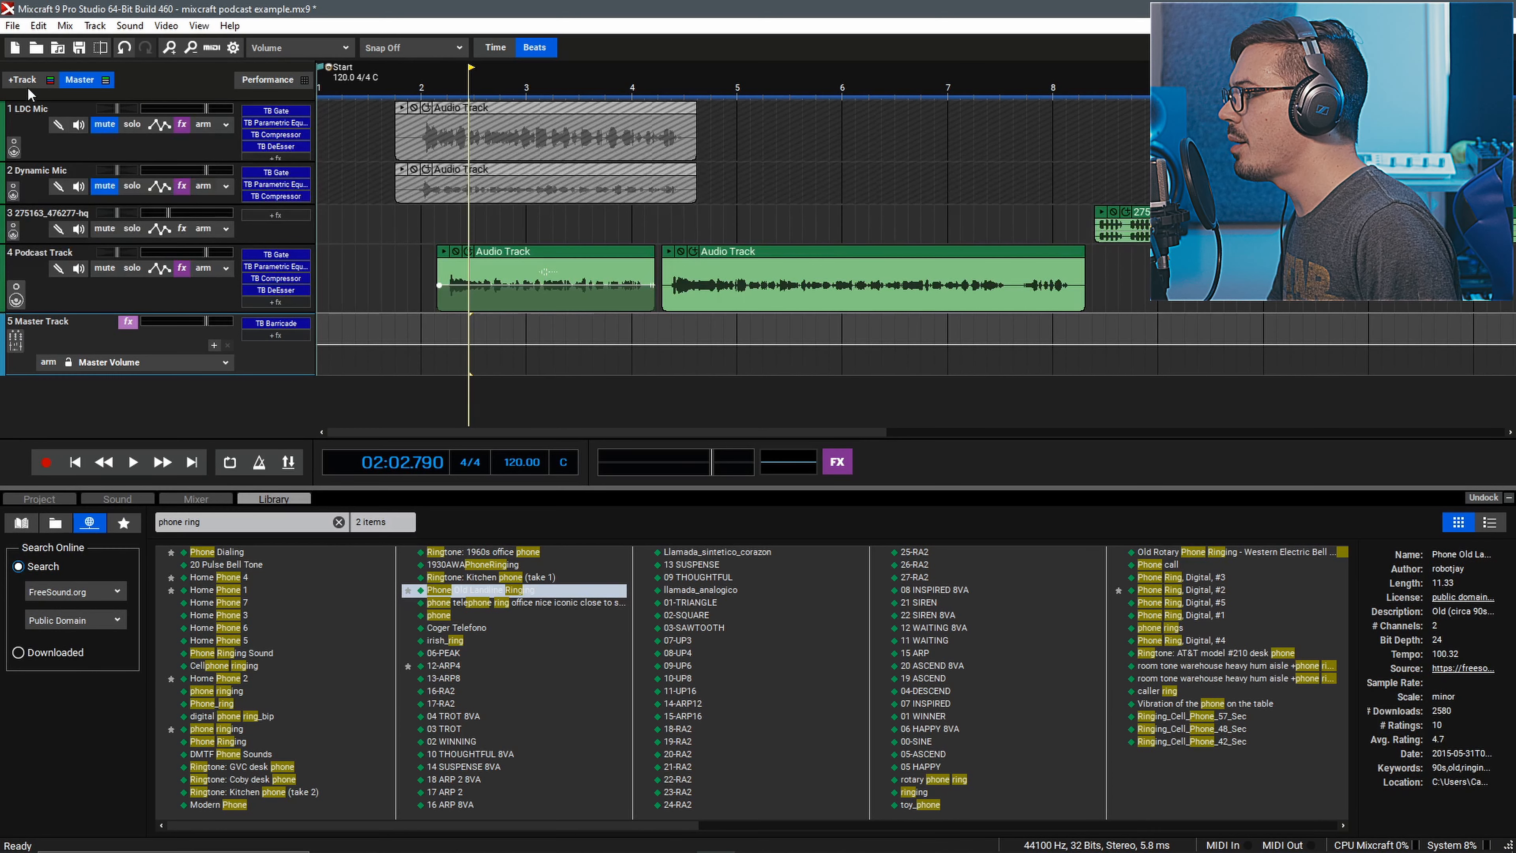
pyautogui.click(12, 26)
pyautogui.moveTo(118, 145)
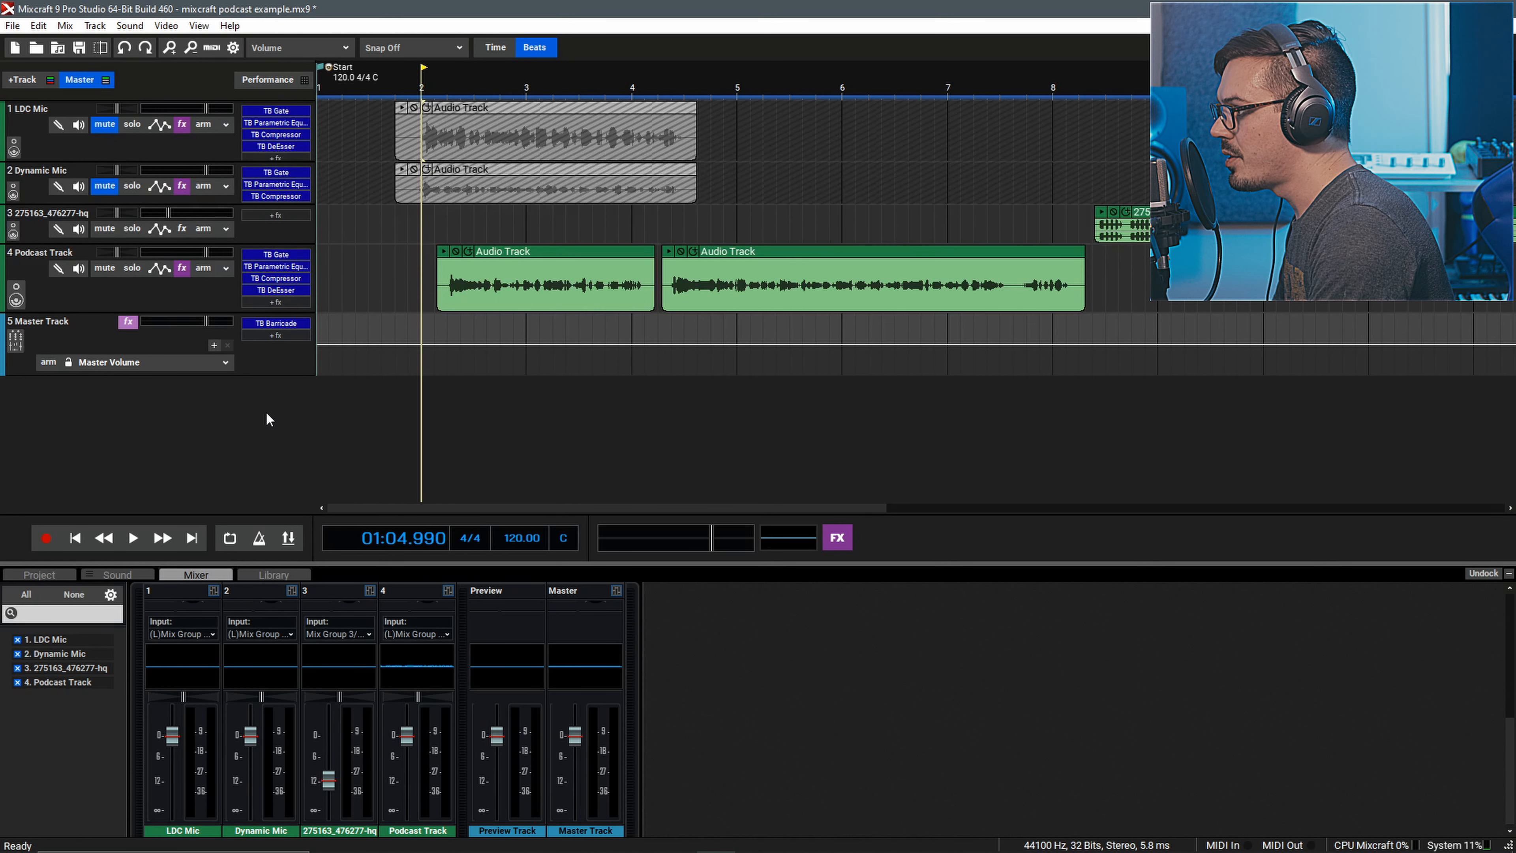
# Step: Insert a video track and place the Black and Grey Bordered Travel Influencer PNG from the project folder at its start
pyautogui.rightClick(266, 413)
pyautogui.click(317, 474)
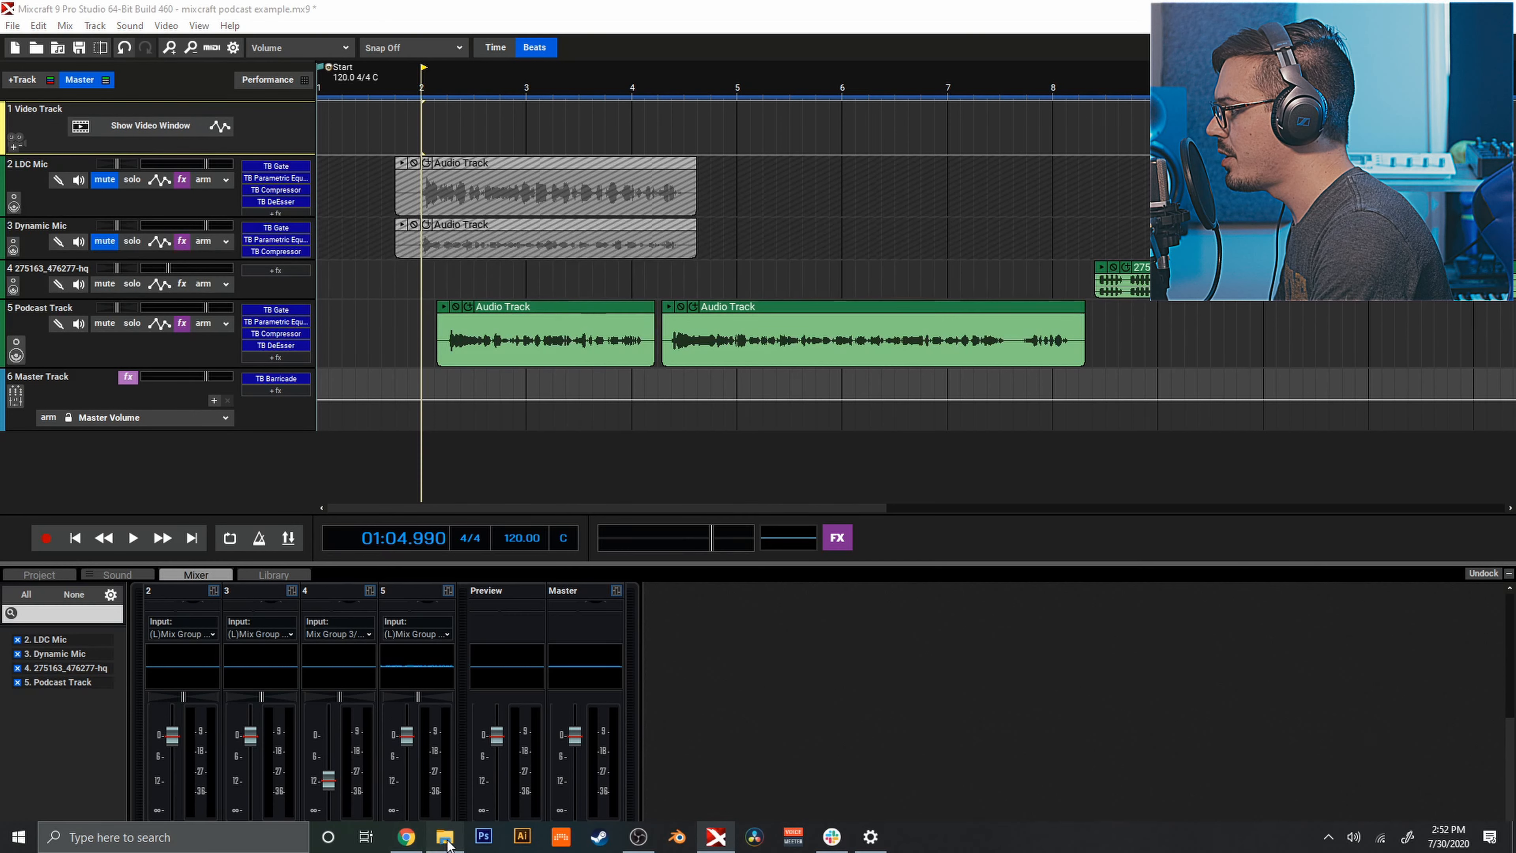
pyautogui.click(445, 837)
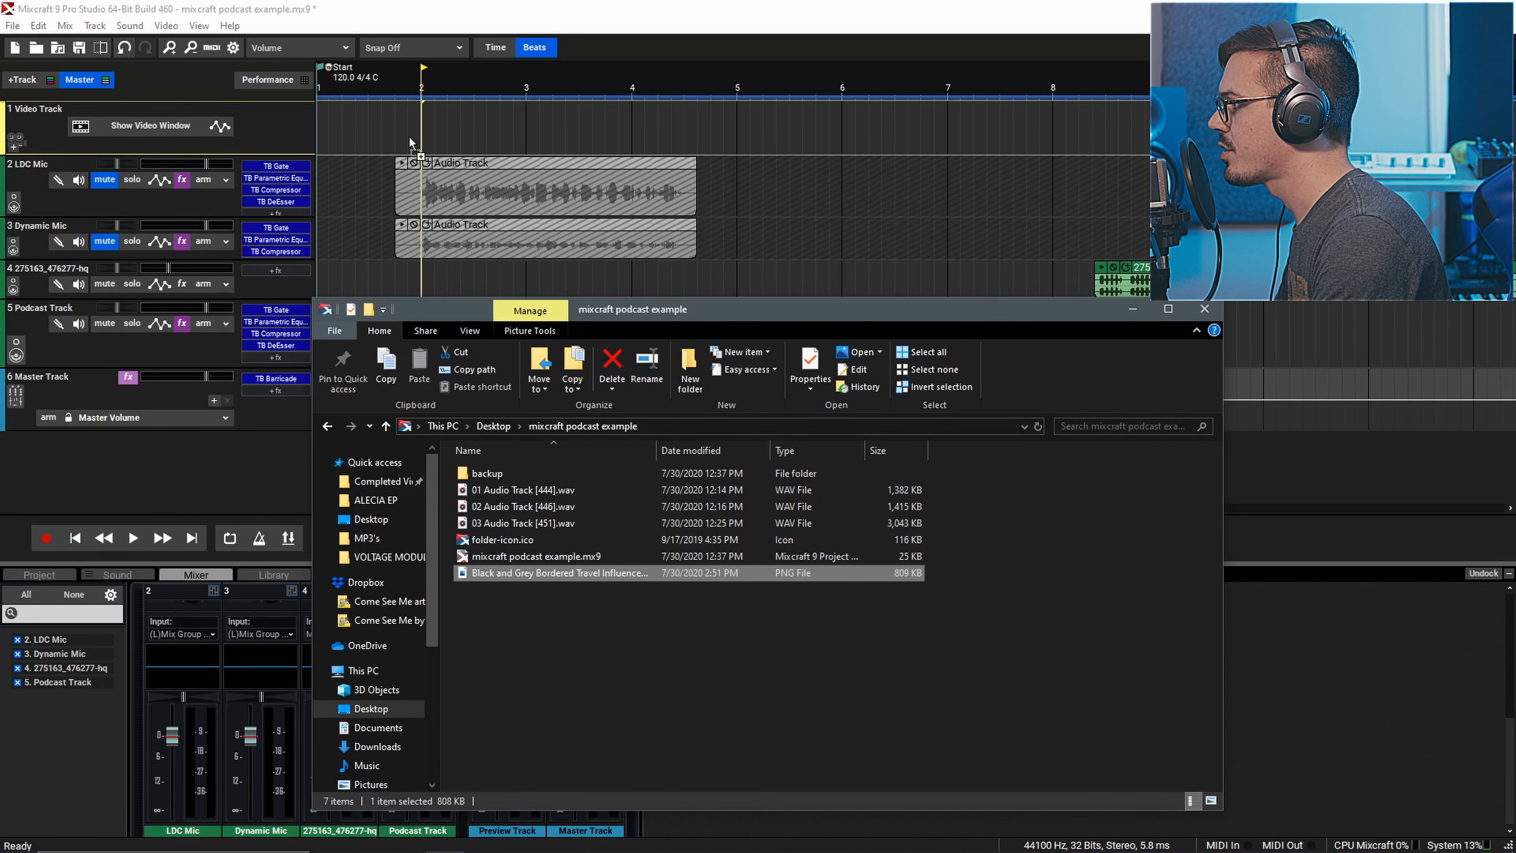
pyautogui.moveTo(409, 137); pyautogui.dragTo(400, 134)
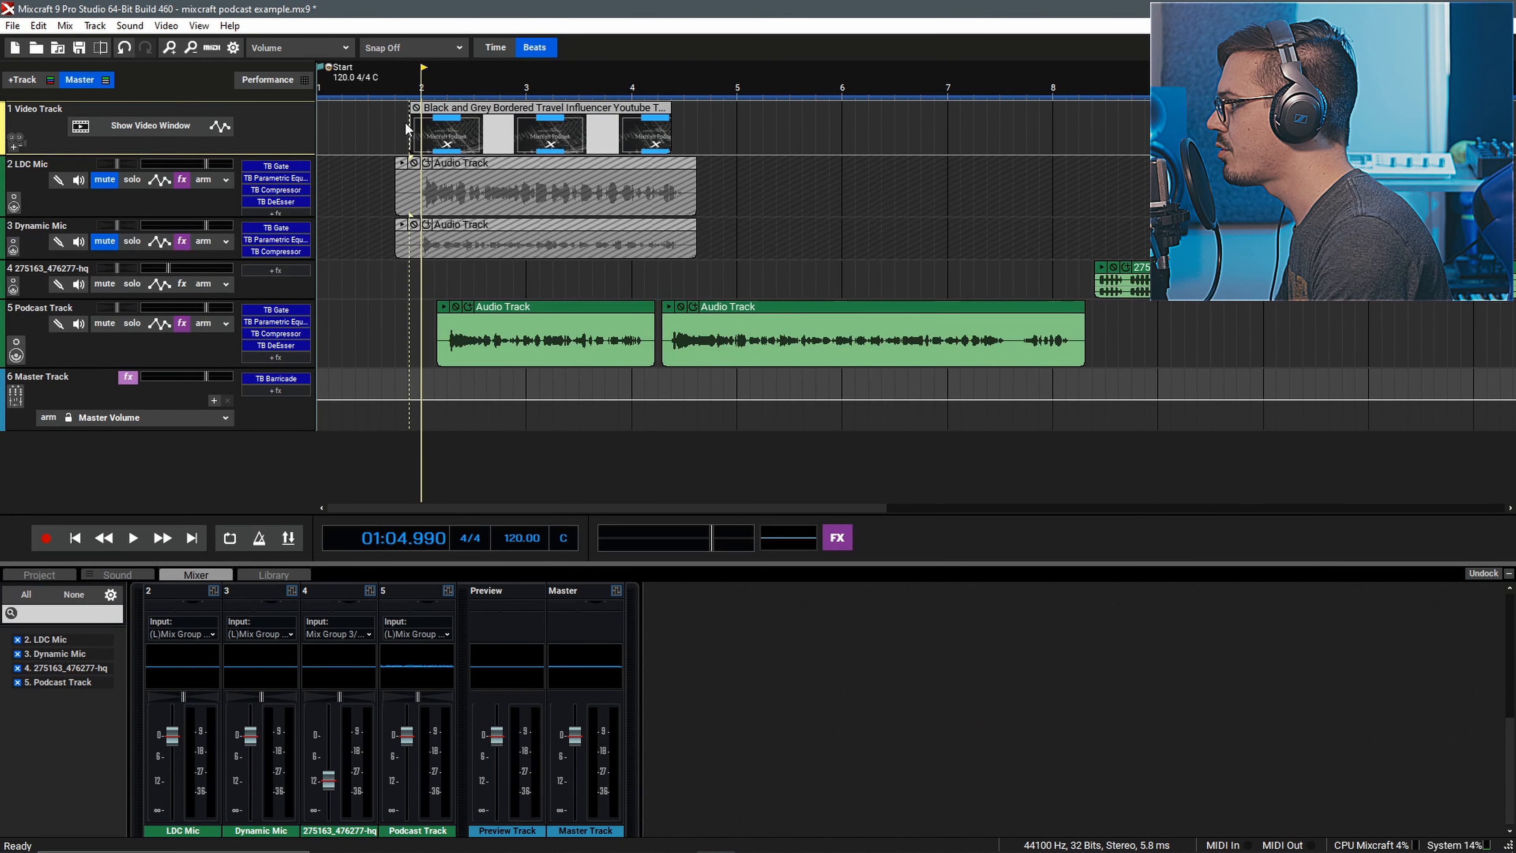
pyautogui.scroll(-2, 582, 146)
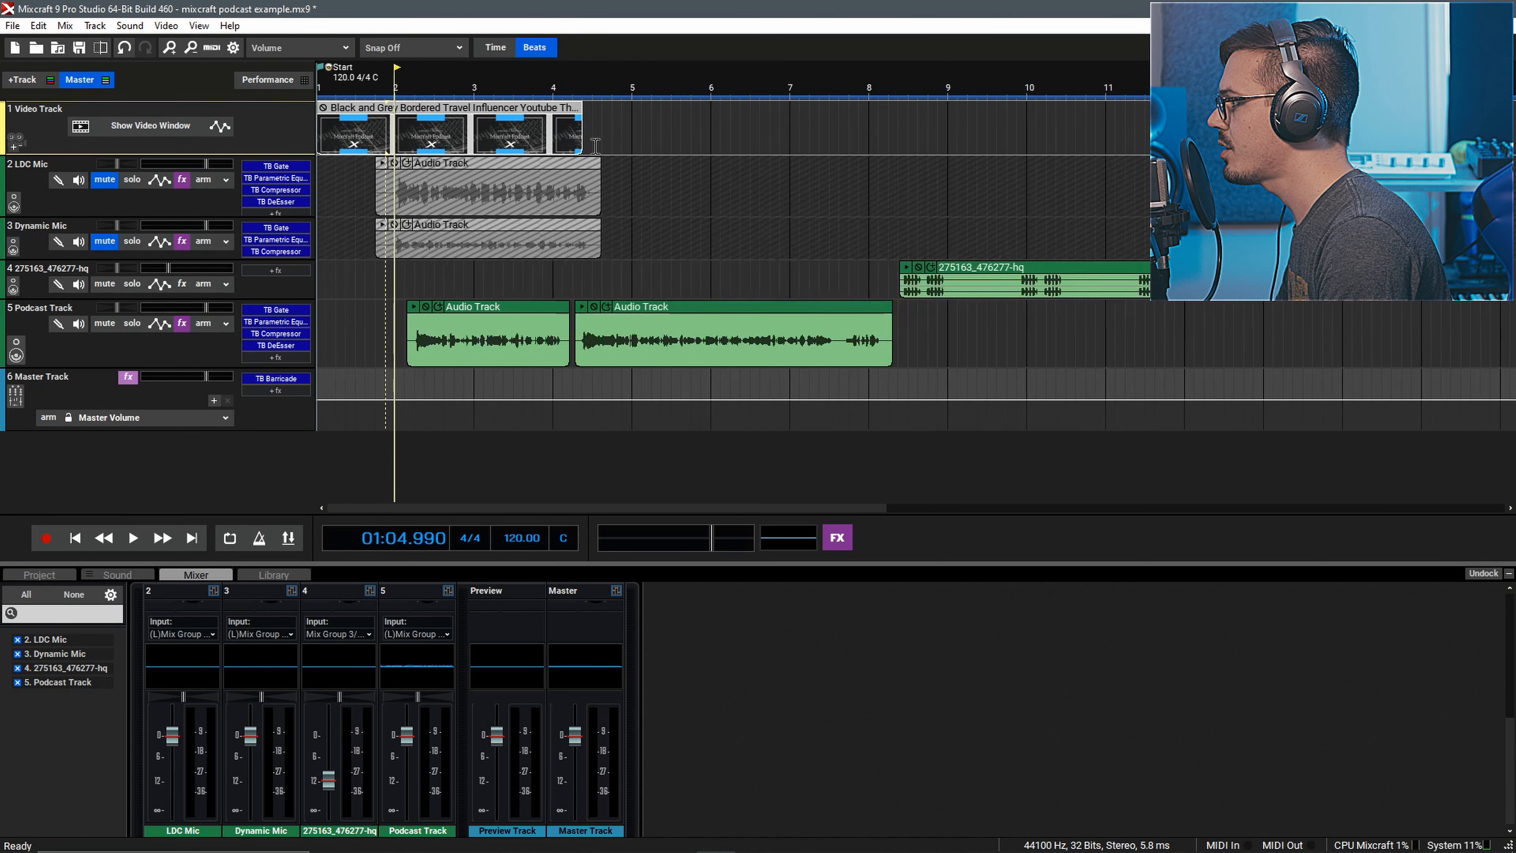